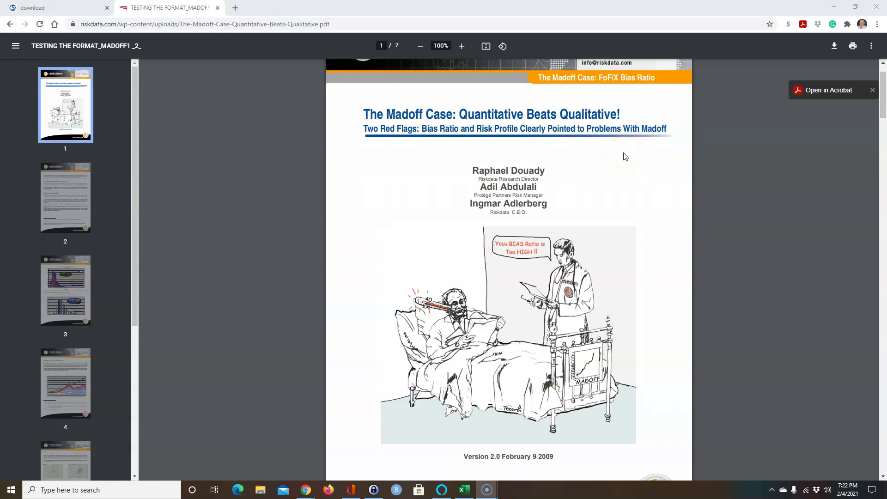
Copy the Table 1 Fairfield Sentry monthly returns, headers and all years included, from page 5 of the download PDF
click(619, 149)
click(84, 13)
scroll(481, 208, down, 10)
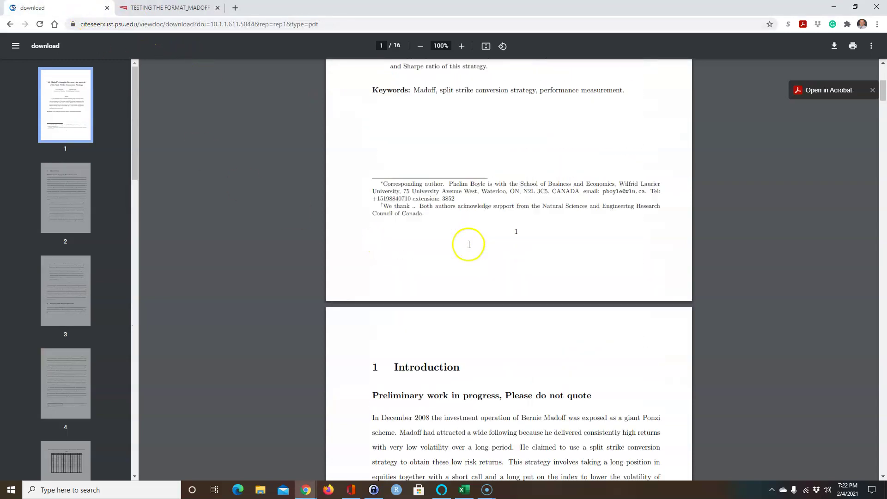
scroll(472, 227, down, 20)
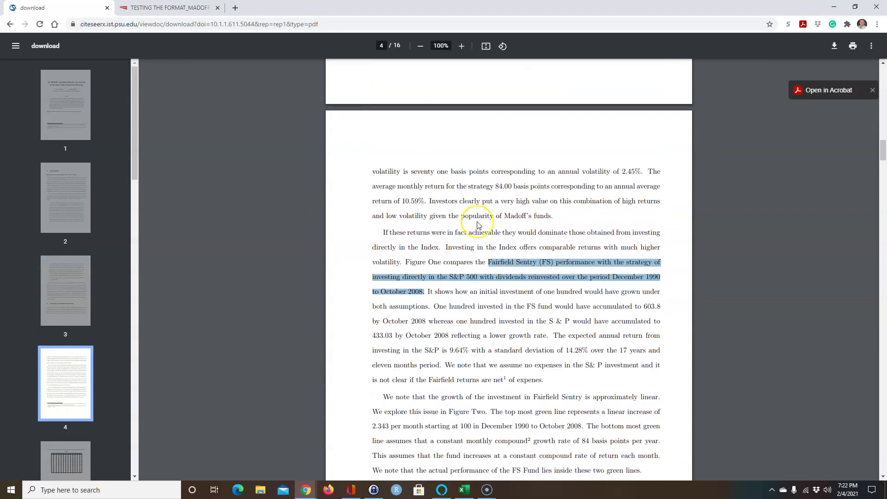
scroll(478, 225, down, 4)
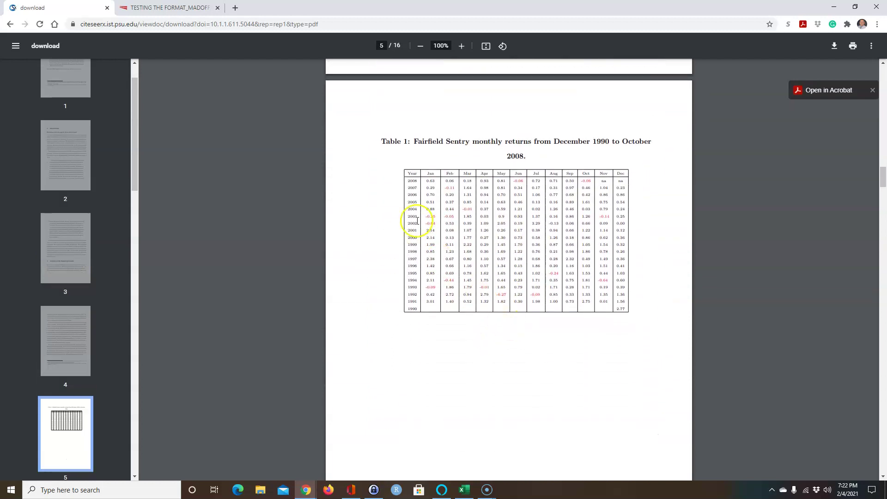
click(411, 172)
drag(410, 172, 640, 287)
drag(643, 318, 618, 315)
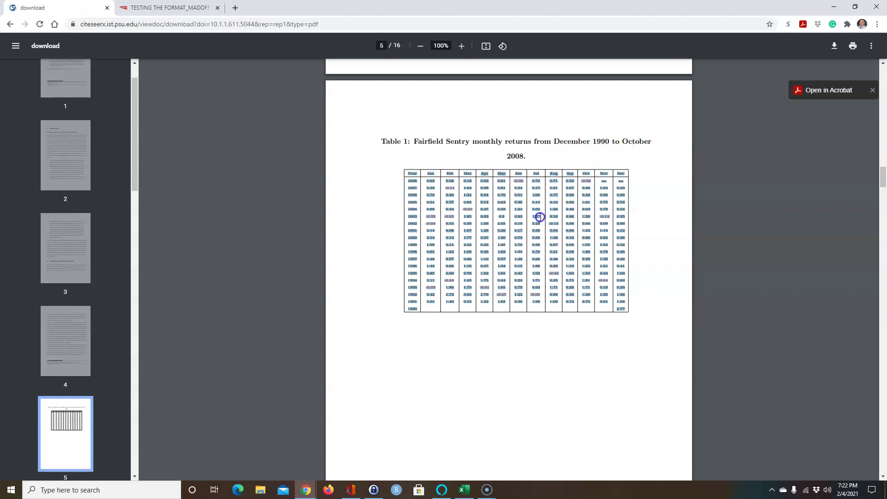
right_click(535, 218)
click(545, 223)
Switch to Excel and create a blank workbook
click(96, 490)
text(exc)
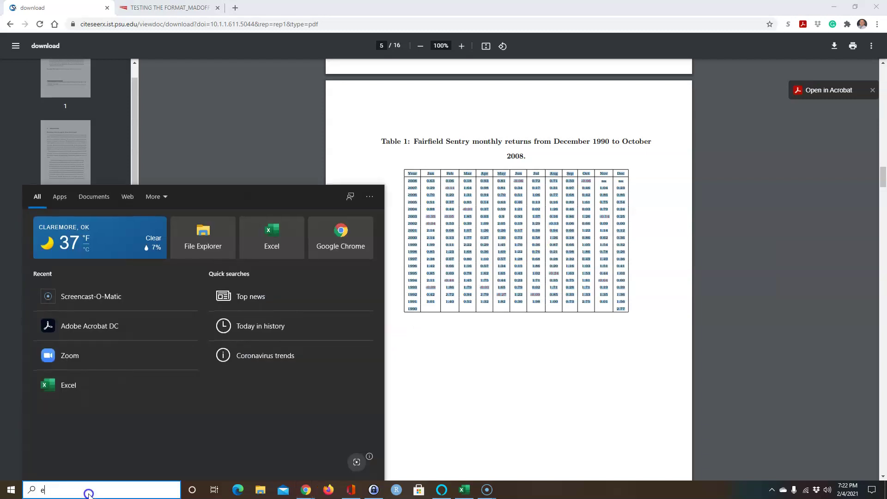
text(el)
key(Return)
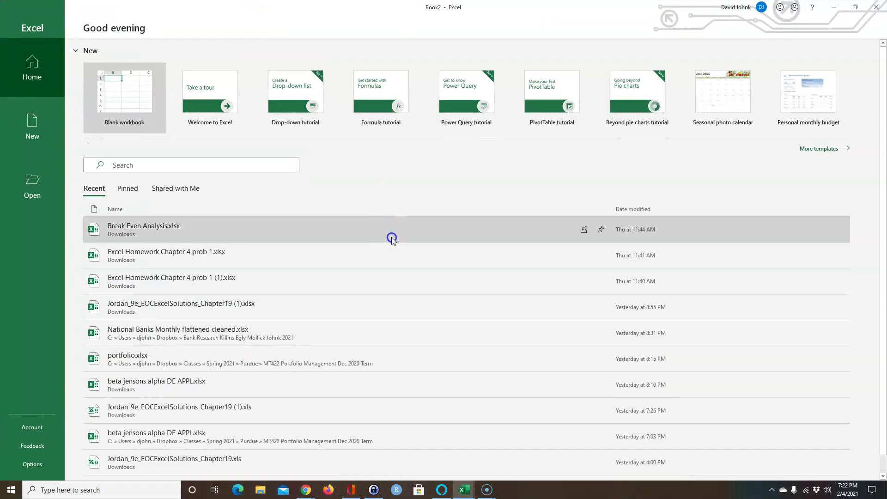
click(124, 94)
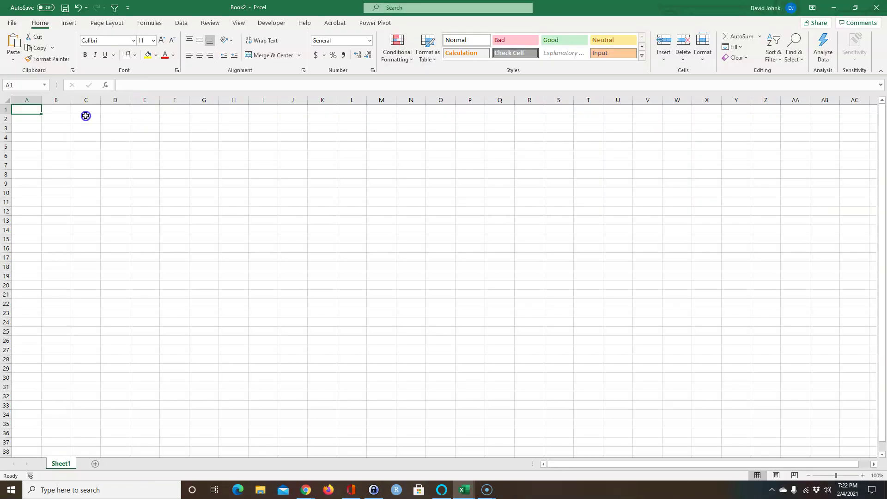
Paste the copied returns table into cell A1 as unformatted text
right_click(28, 108)
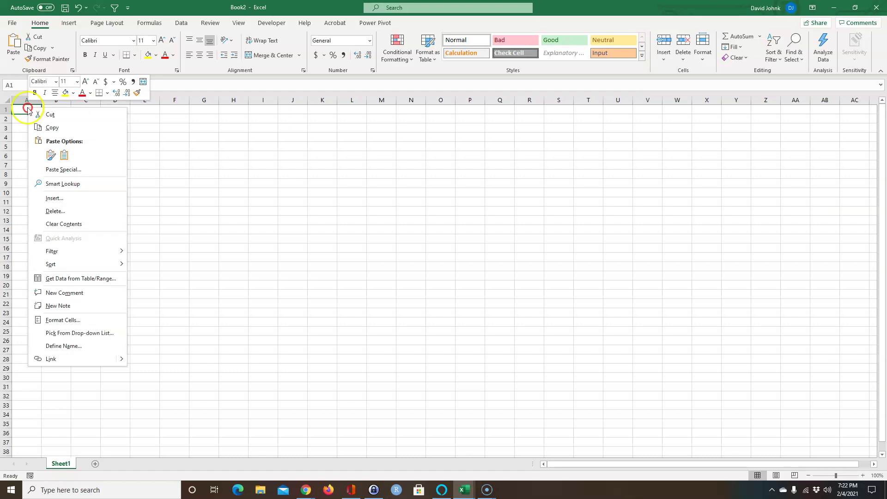
click(63, 171)
click(52, 120)
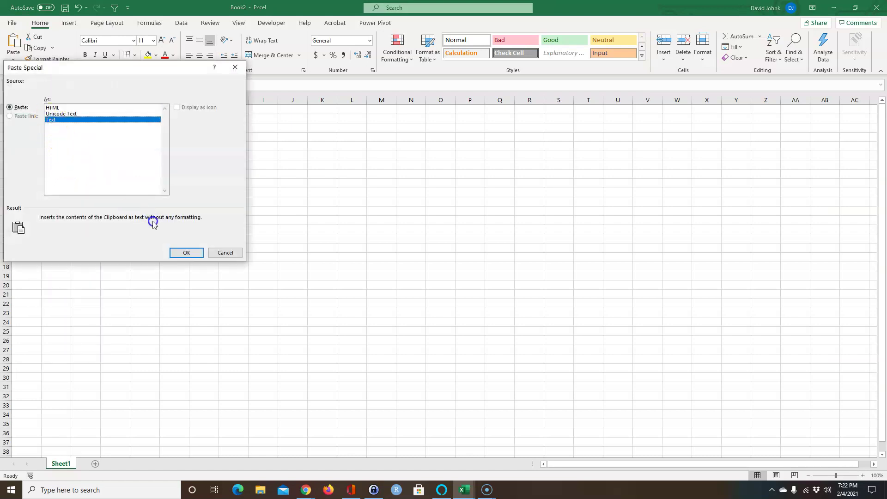
click(185, 253)
click(196, 330)
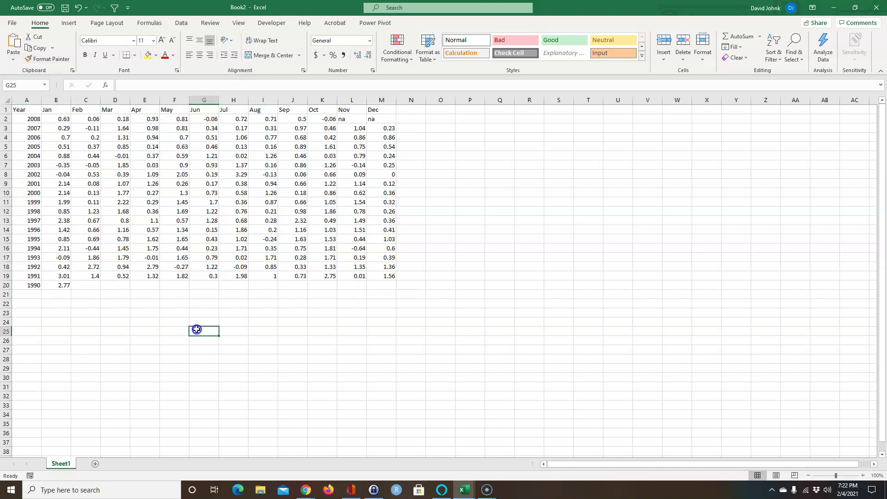
Examine the layout of the pasted monthly returns, starting with the 1990 to 1992 rows
click(119, 327)
click(65, 285)
click(65, 277)
click(89, 277)
click(89, 267)
click(59, 269)
click(123, 267)
click(149, 269)
click(175, 269)
click(175, 229)
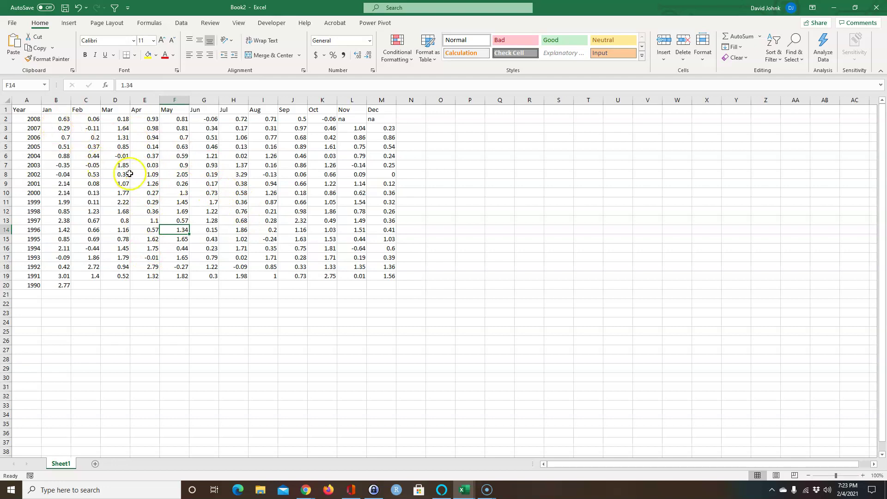
Convert the returns range A1:M20 into a table with headers and load it into the Power Query Editor
click(153, 185)
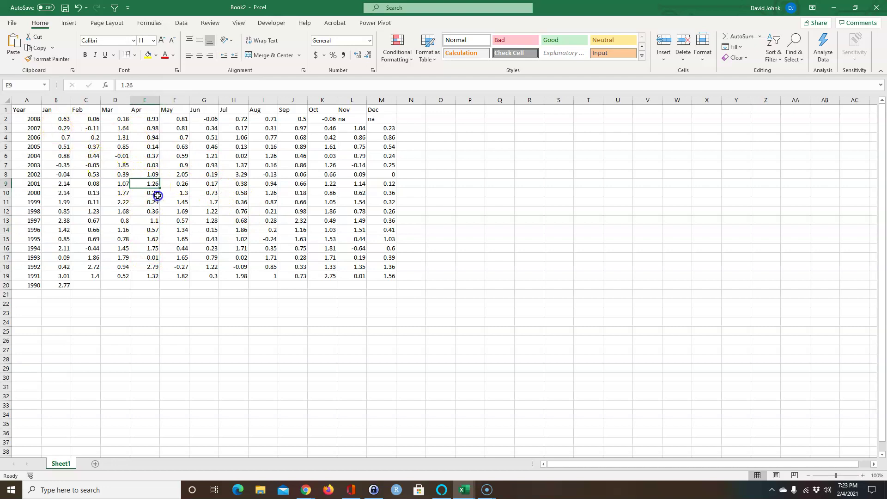
key(ctrl+t)
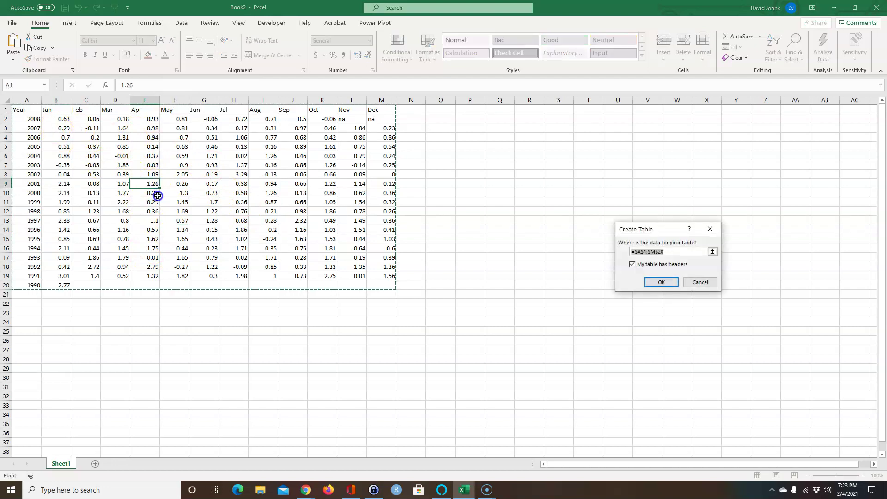
click(661, 283)
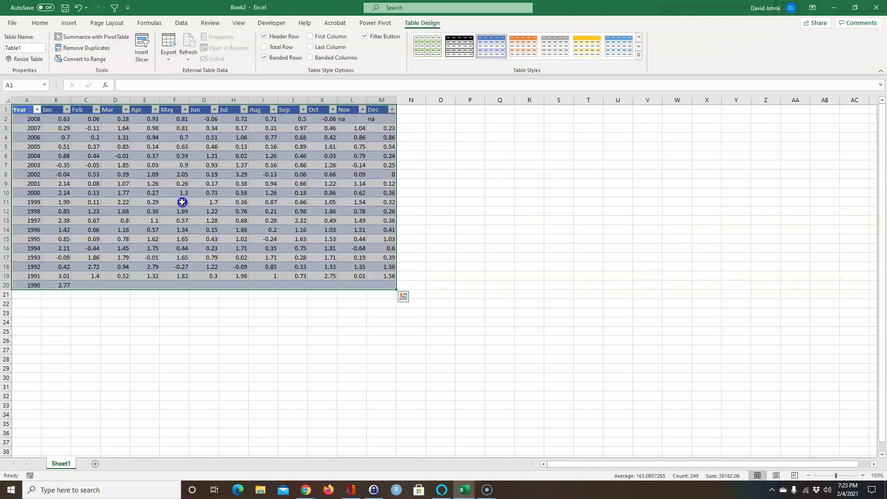
click(182, 24)
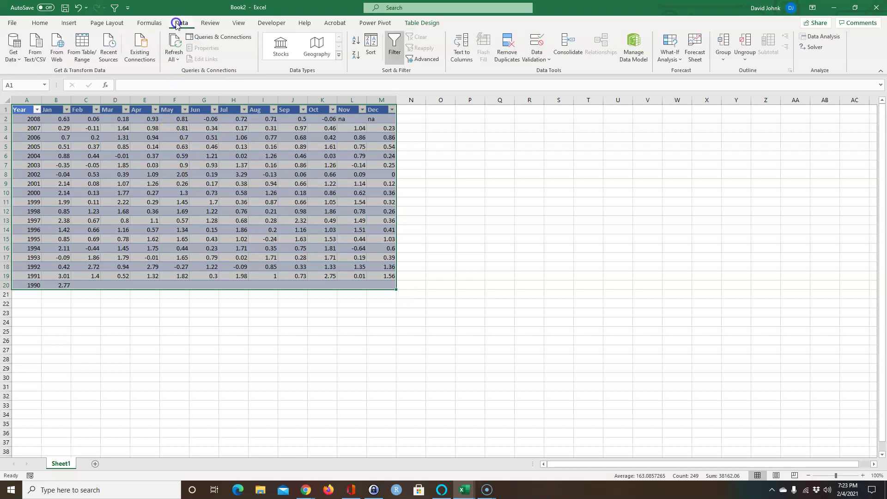
click(82, 47)
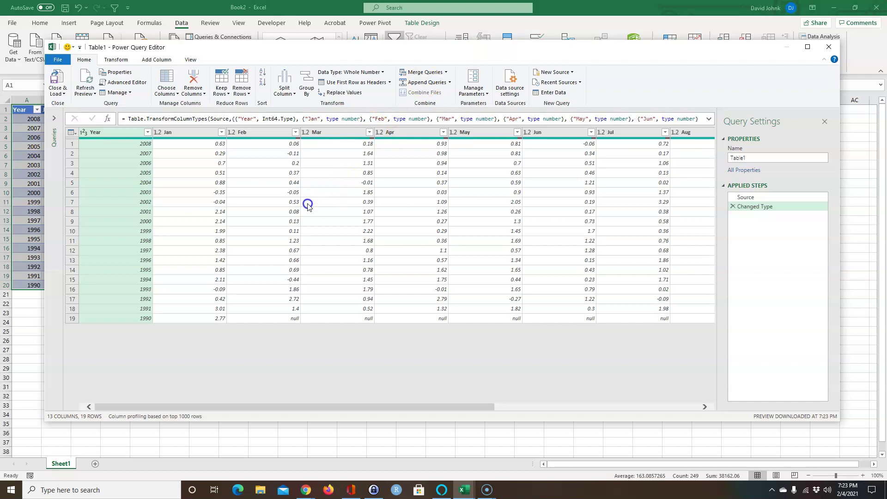
Unpivot only the Jan through Dec columns so each month's return gets its own row
click(199, 133)
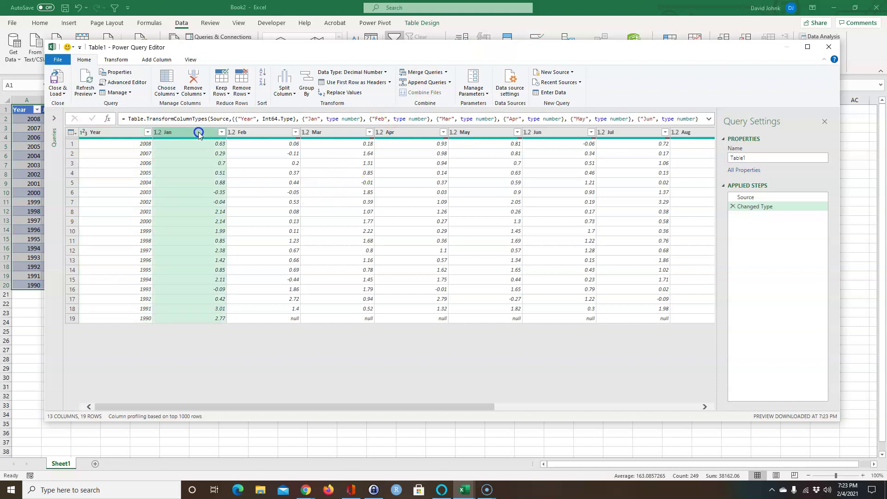
drag(389, 406, 619, 405)
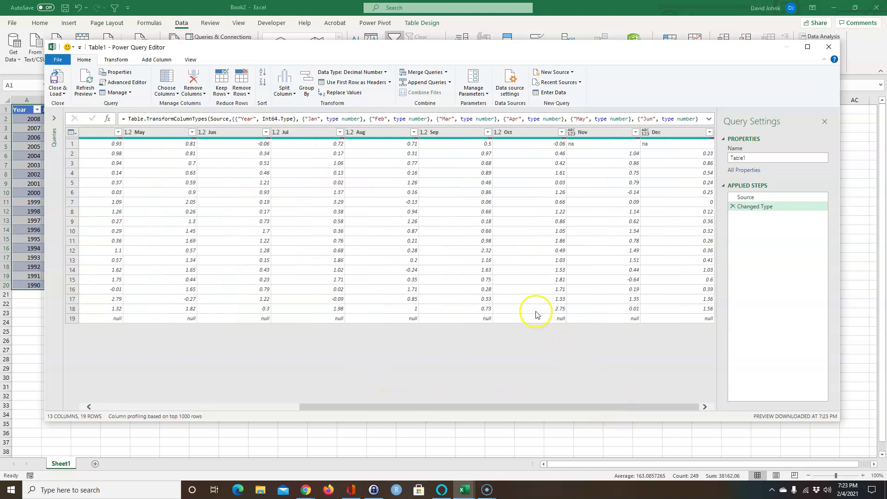
shift+click(666, 134)
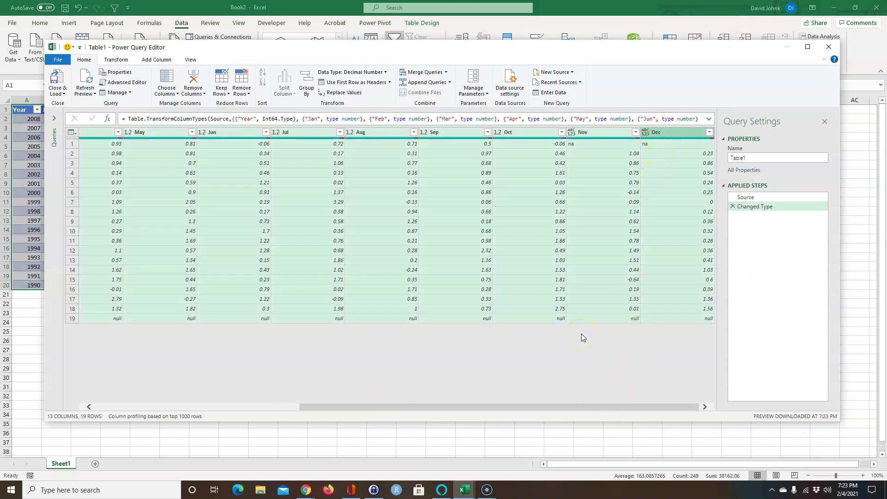
drag(602, 408, 257, 404)
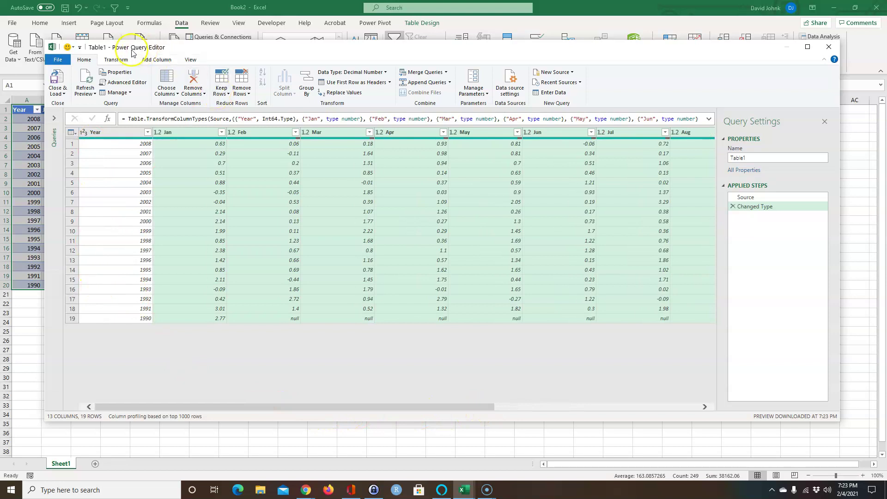
click(115, 61)
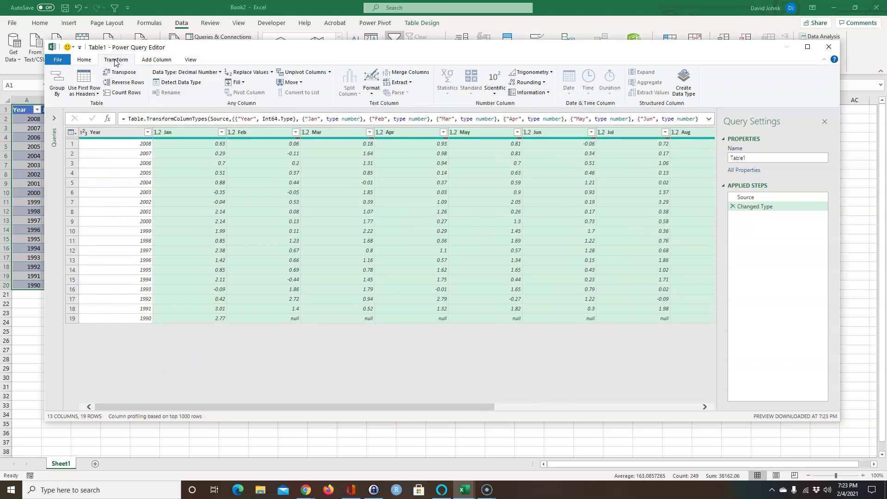
click(331, 74)
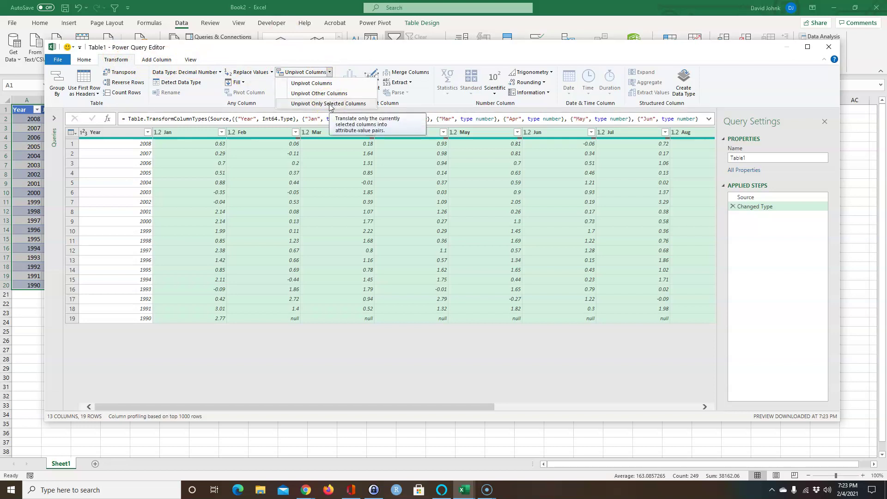
click(330, 104)
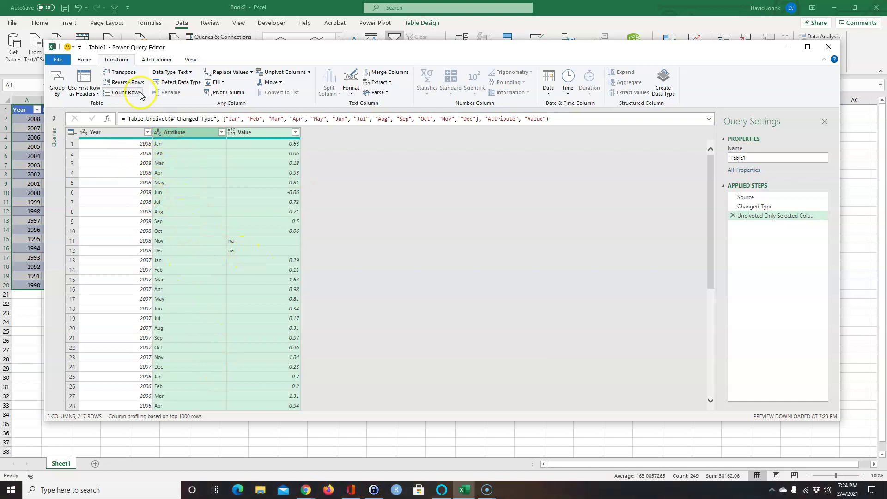
Close the query editor and load the unpivoted table into a new worksheet
click(84, 61)
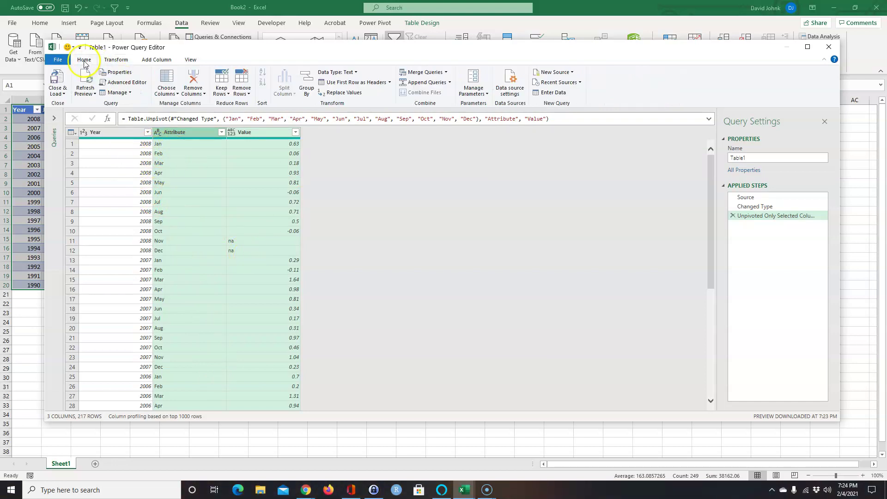
click(56, 82)
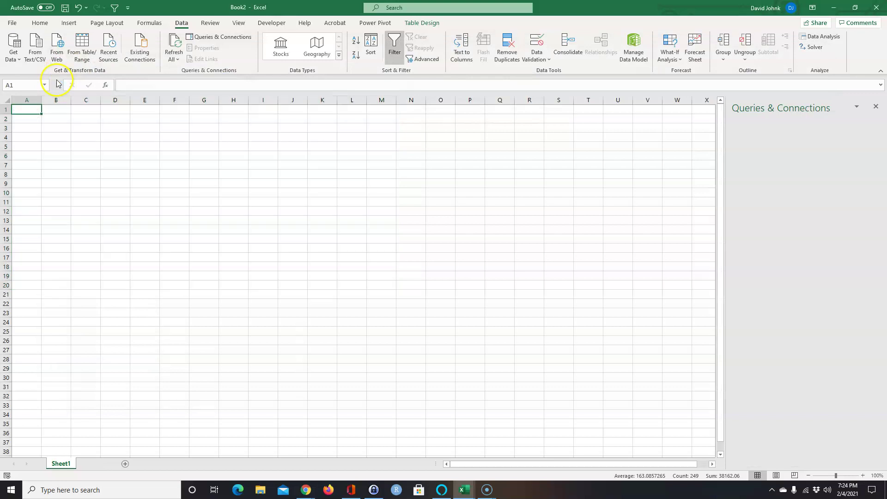
click(160, 230)
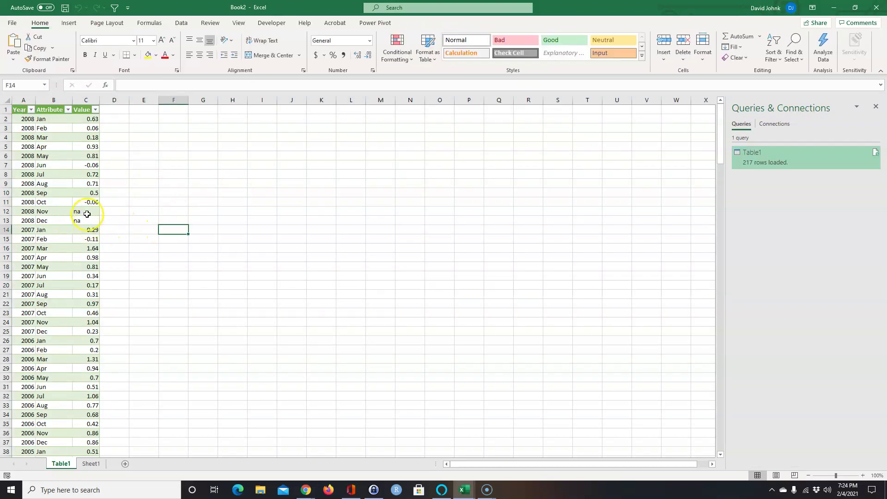
Delete the Nov and Dec 2008 rows that contain na values
drag(6, 211, 6, 220)
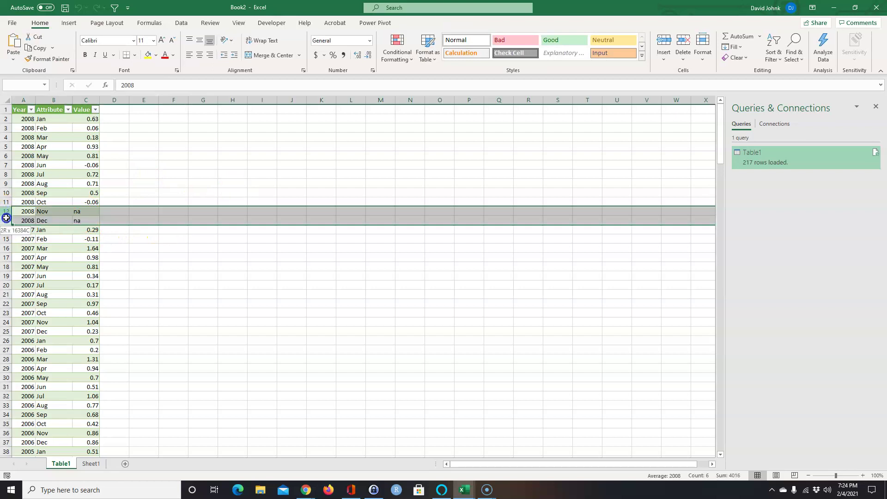
right_click(57, 221)
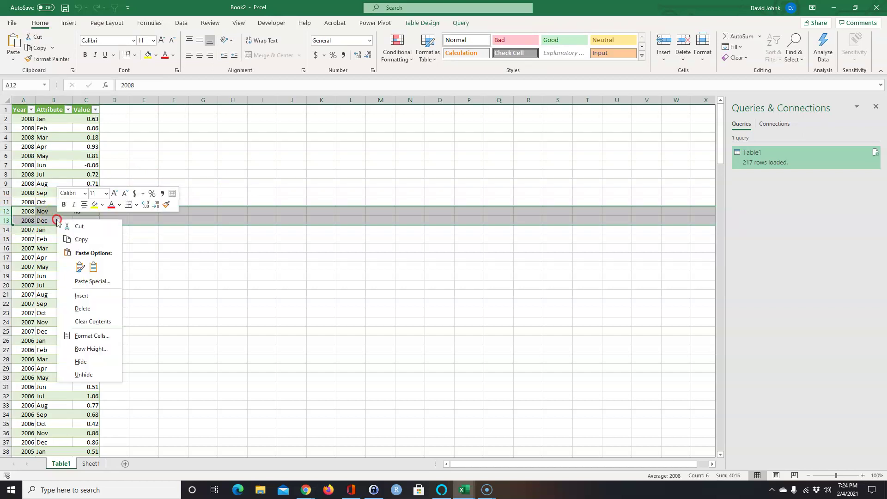
click(82, 308)
click(211, 271)
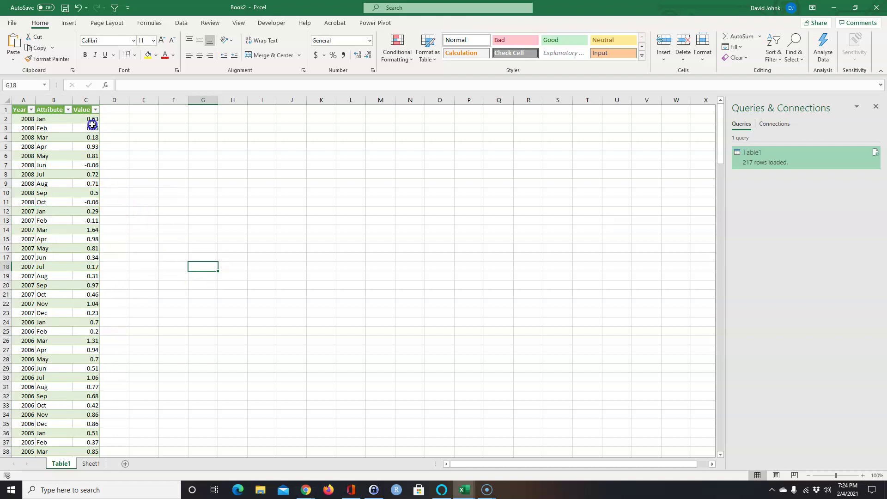
Name the returns in the Value column, C2:C216, as the range rt
drag(86, 121, 87, 435)
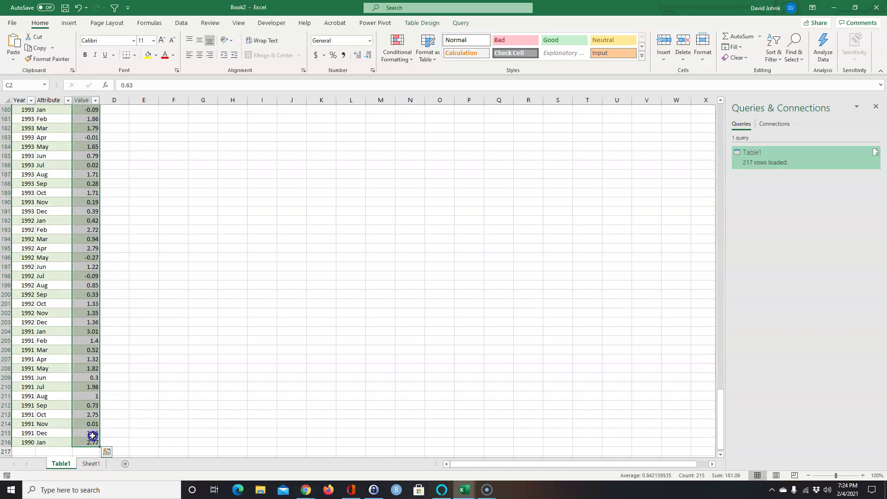
scroll(146, 329, up, 20)
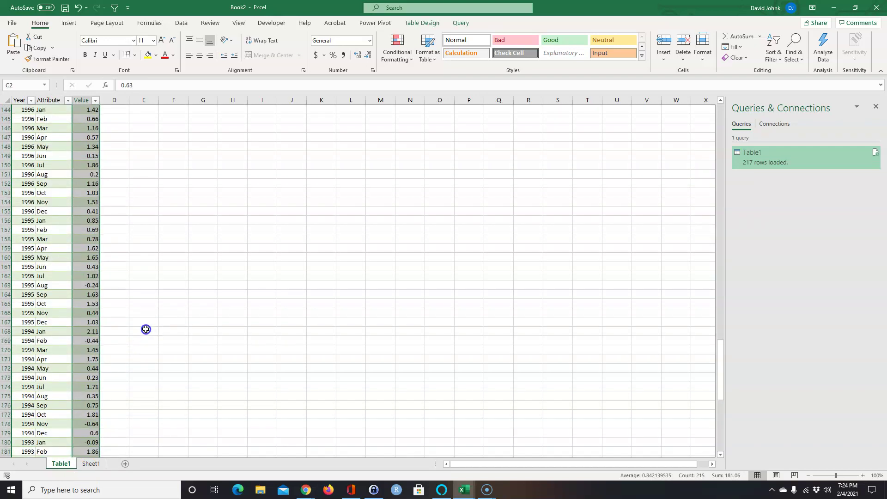
scroll(146, 329, up, 10)
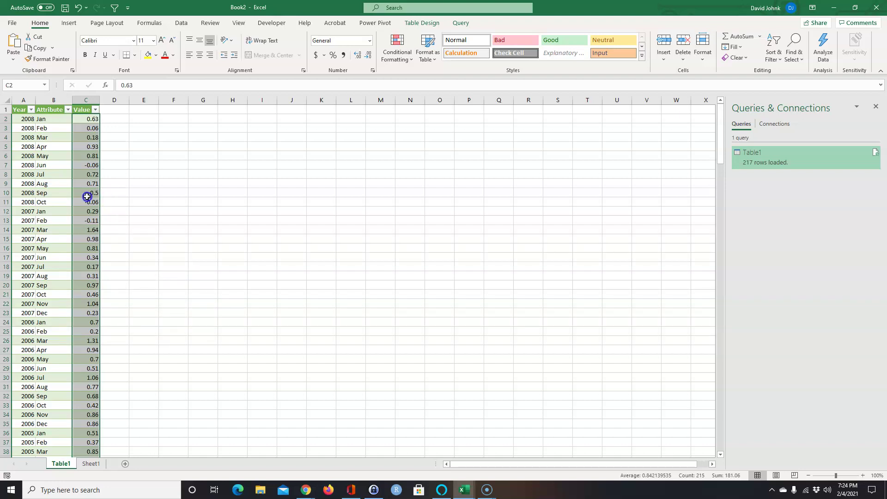
scroll(87, 196, down, 20)
scroll(87, 196, up, 20)
click(33, 87)
text(rt)
click(85, 118)
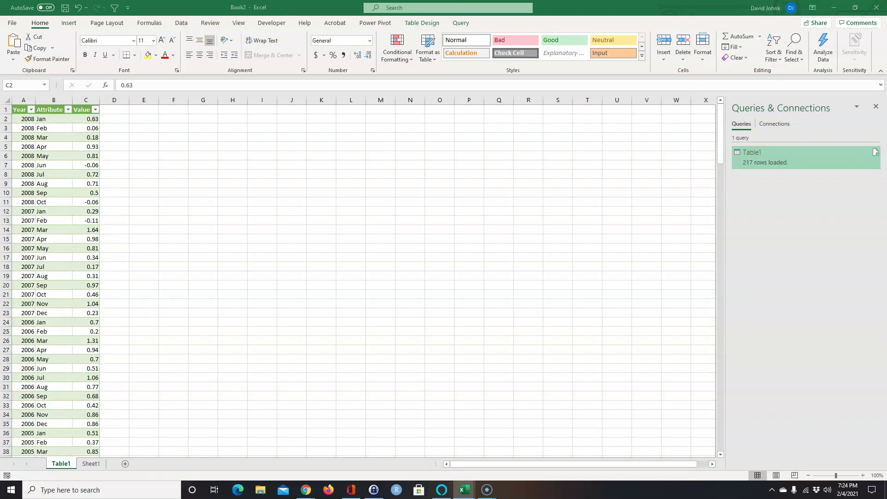
key(ctrl+shift+Down)
Paste the image of the bias ratio's mathematical formulation and place it beside the returns table, starting near column N
right_click(410, 149)
click(410, 151)
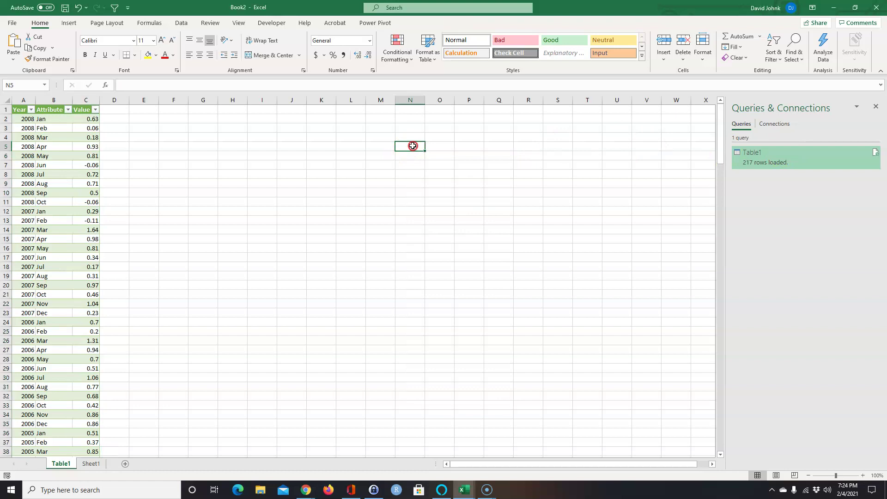
right_click(412, 146)
click(435, 193)
drag(444, 212, 409, 181)
drag(360, 264, 241, 309)
drag(329, 259, 541, 252)
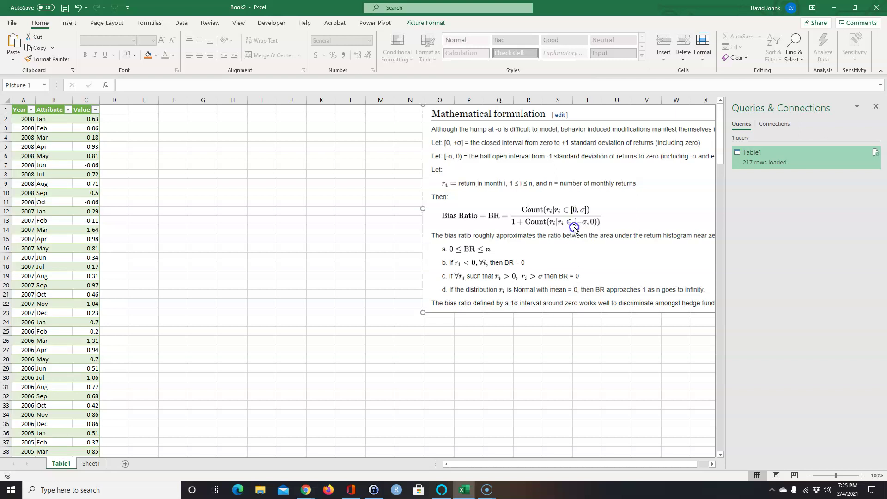
Deselect the formulation picture and enter the label "std dev" in cell F2
click(257, 201)
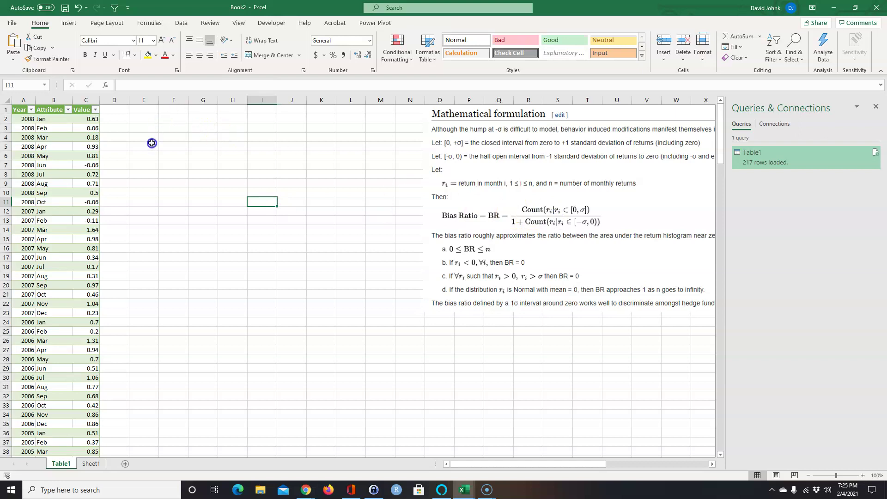
click(170, 119)
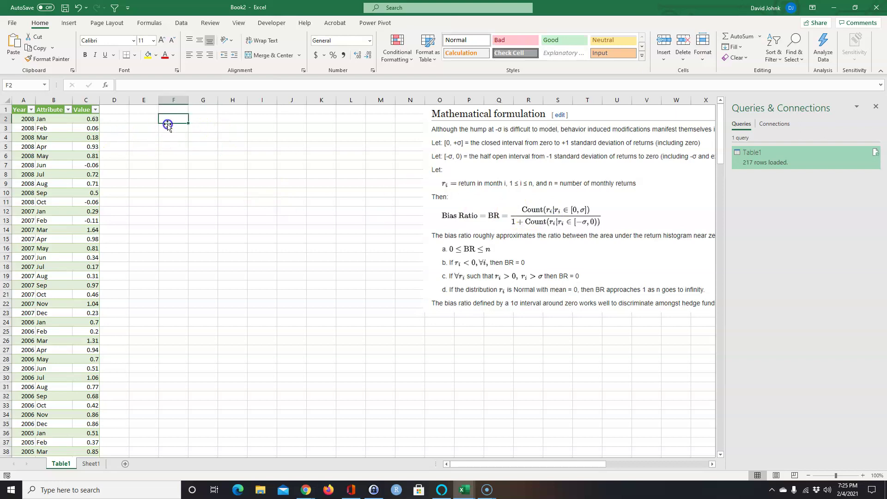
text(std dev)
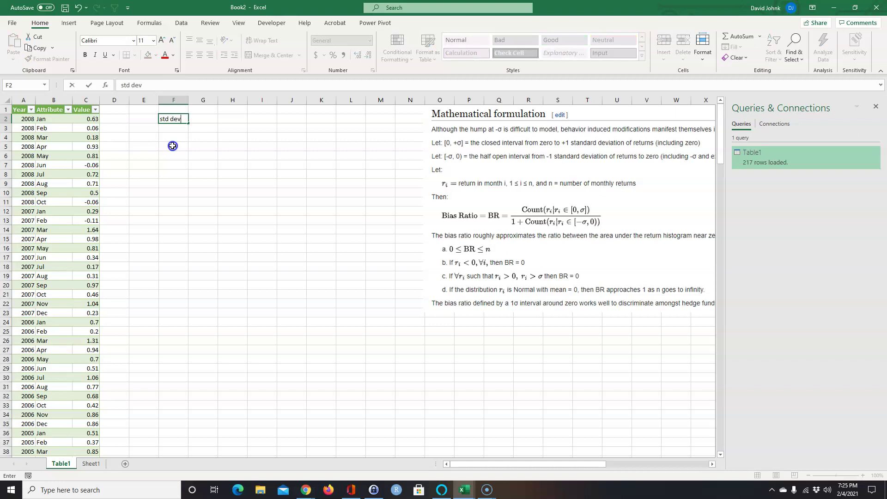
key(Tab)
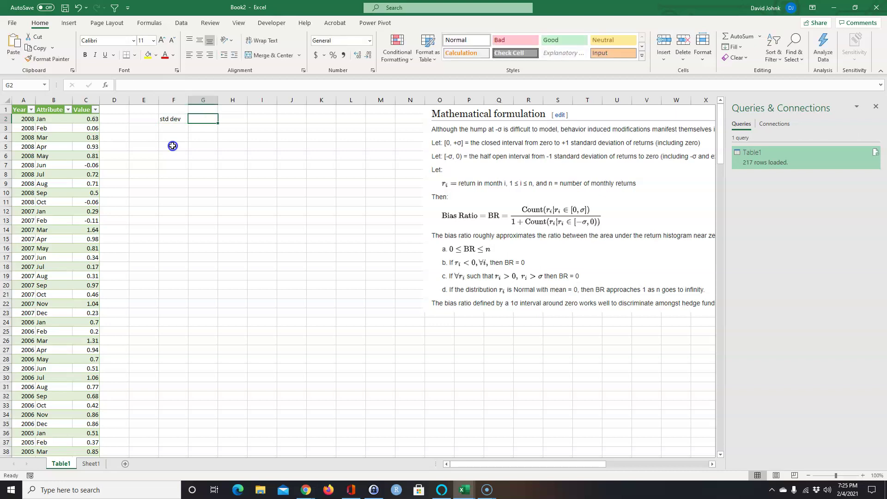
Calculate the sample standard deviation of the returns in G2 with =STDEV.S(rtns)
text(=ste)
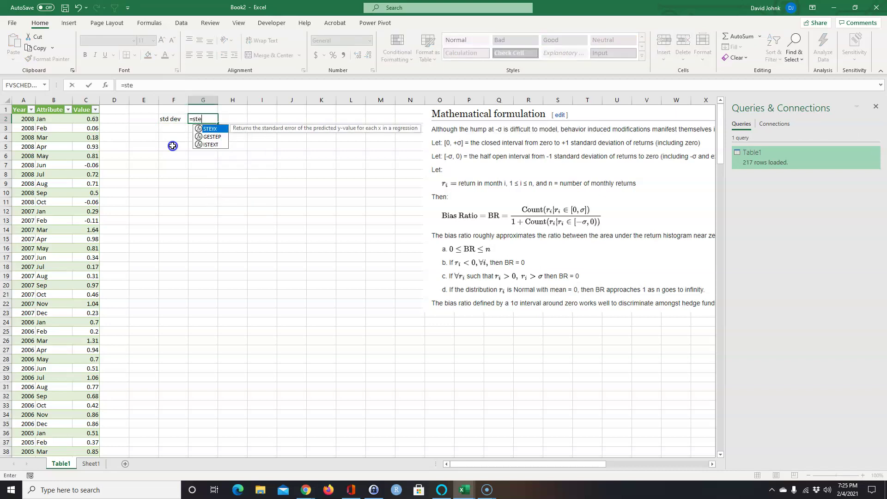
key(BackSpace)
text(d)
scroll(172, 144, right, 2)
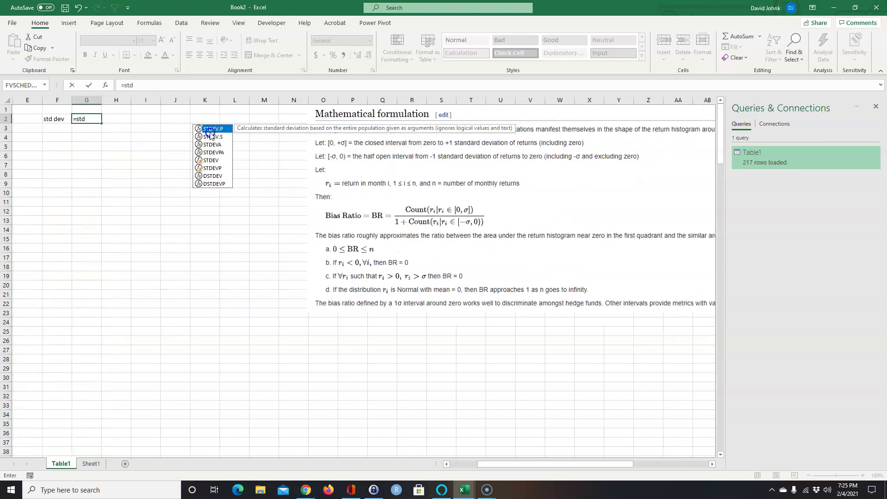
double_click(212, 137)
drag(519, 464, 368, 445)
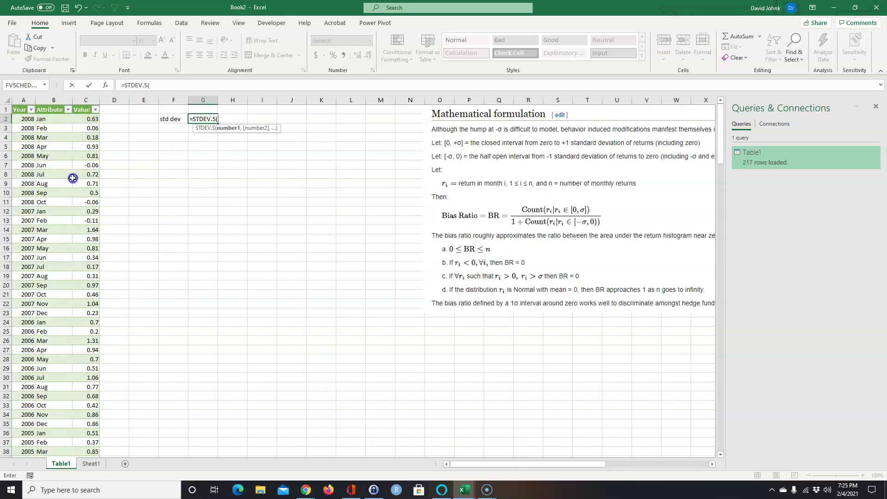
text(rt)
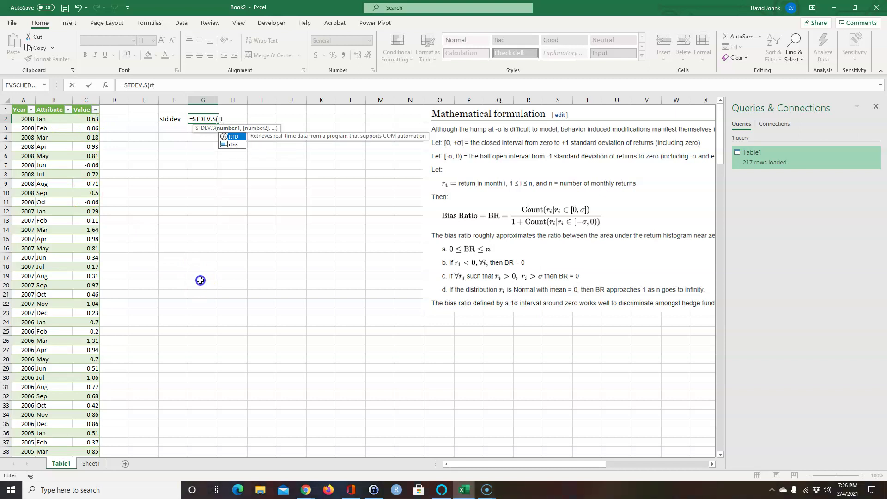
text(rns)
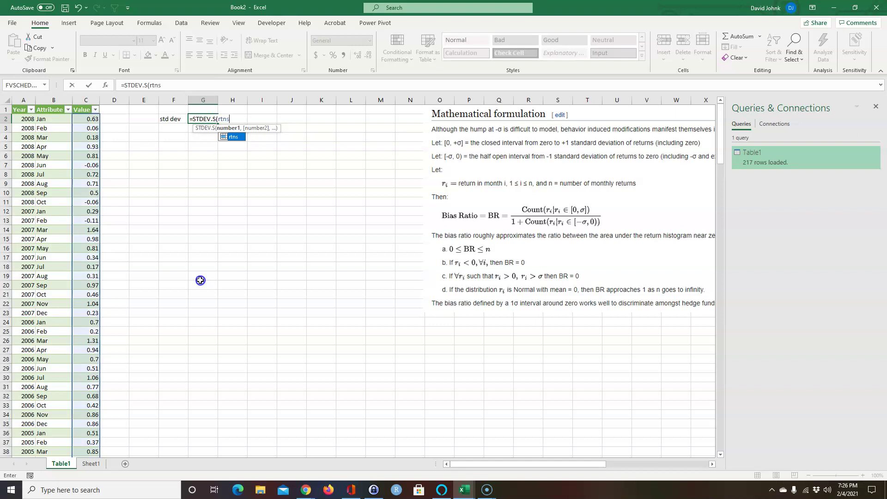
text())
key(Return)
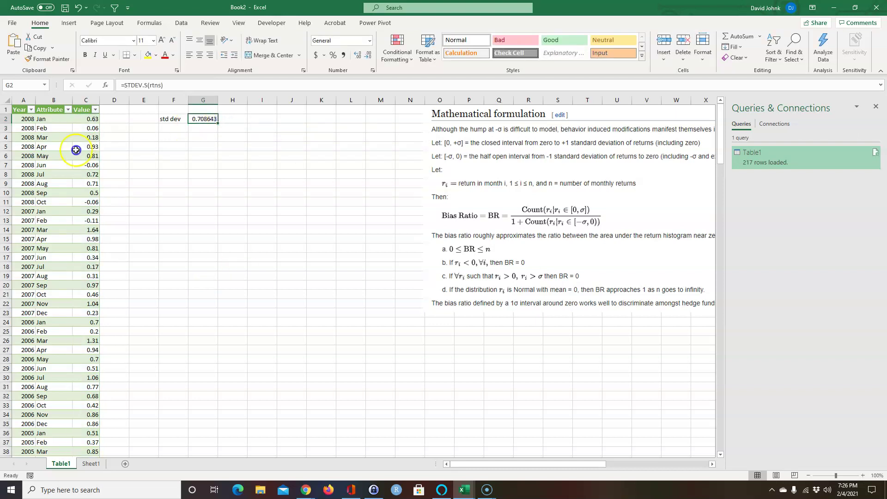
Label cell F3 "Count numerator" and widen column F to fit the text
click(178, 196)
click(171, 129)
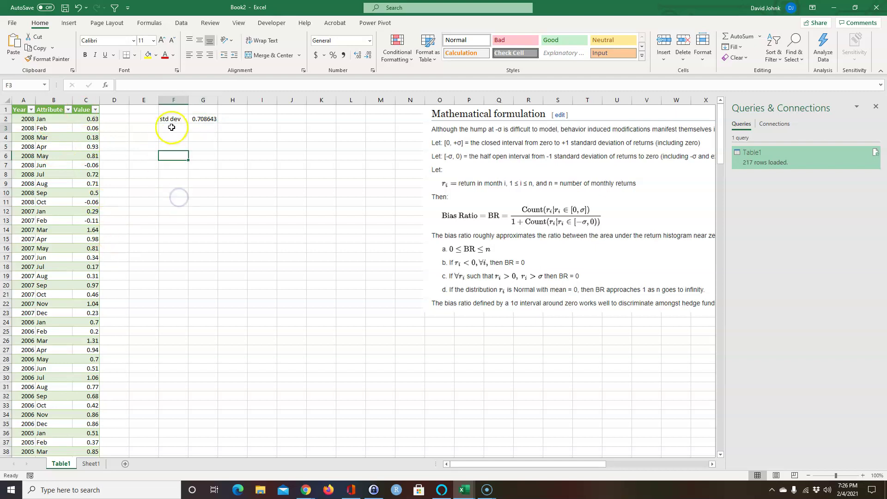
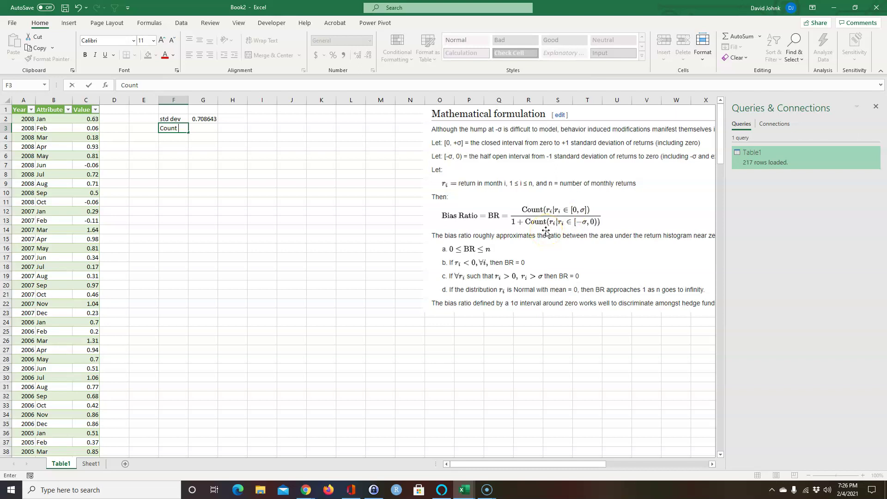
text(erator)
key(Return)
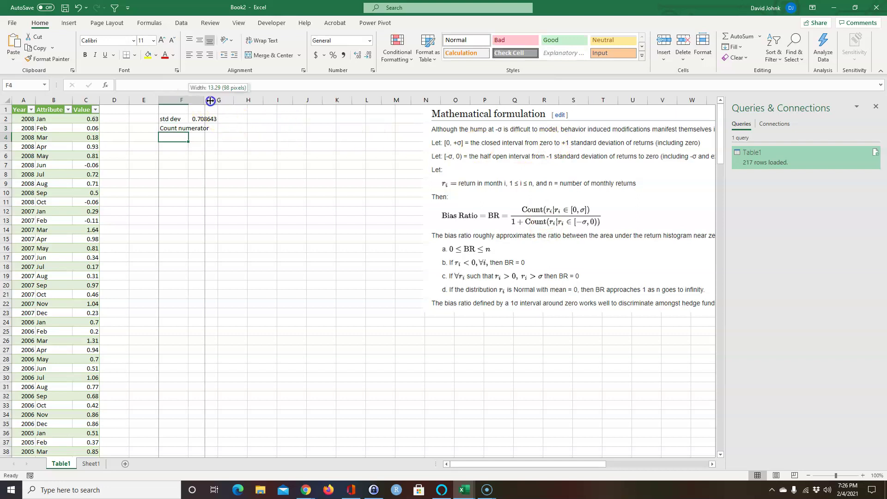
drag(188, 100, 216, 126)
key(Right)
key(Down)
key(Down)
key(Down)
key(Down)
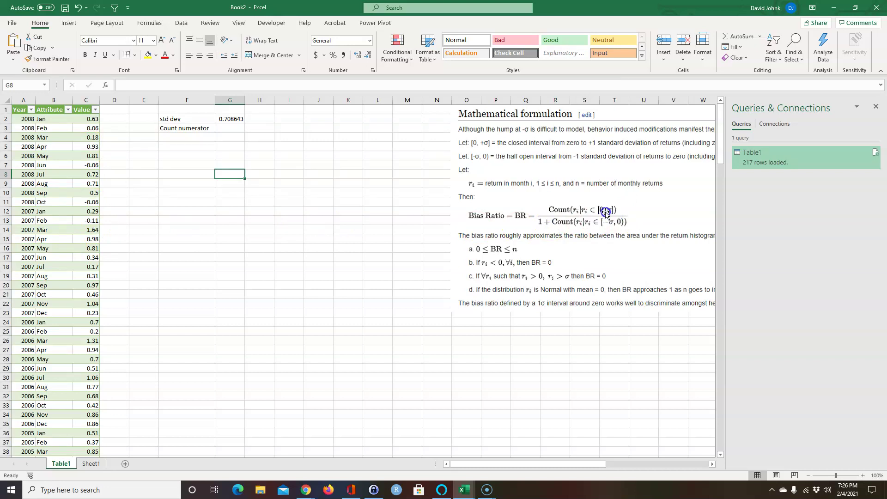
Count the returns from zero to one standard deviation in G3 with =COUNTIFS(rtns,">="&0,rtns,"<="&G2)
click(227, 129)
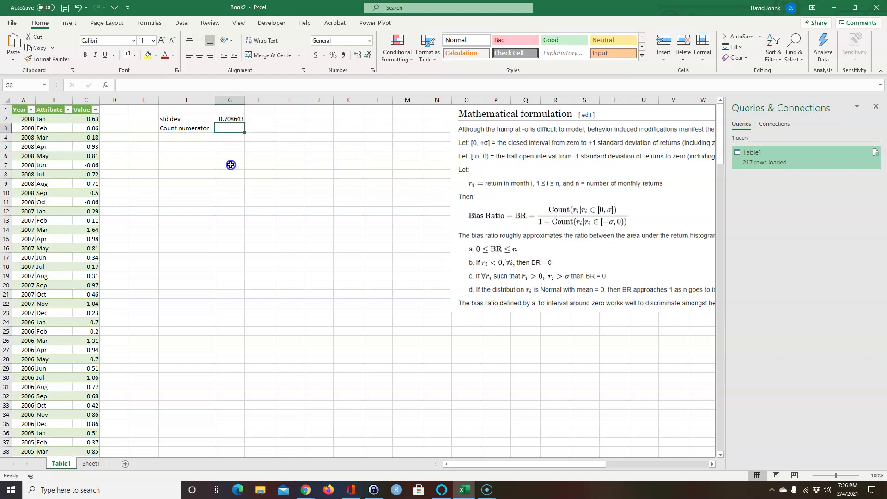
text(=count)
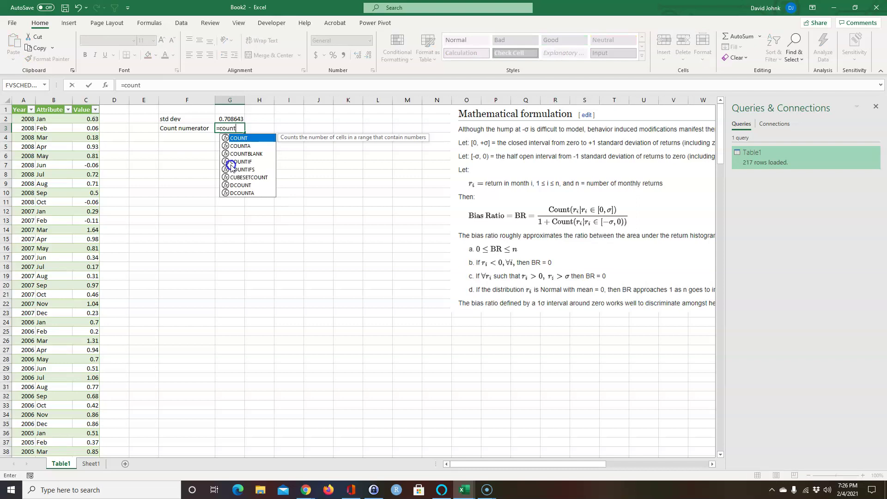
text(ifs()
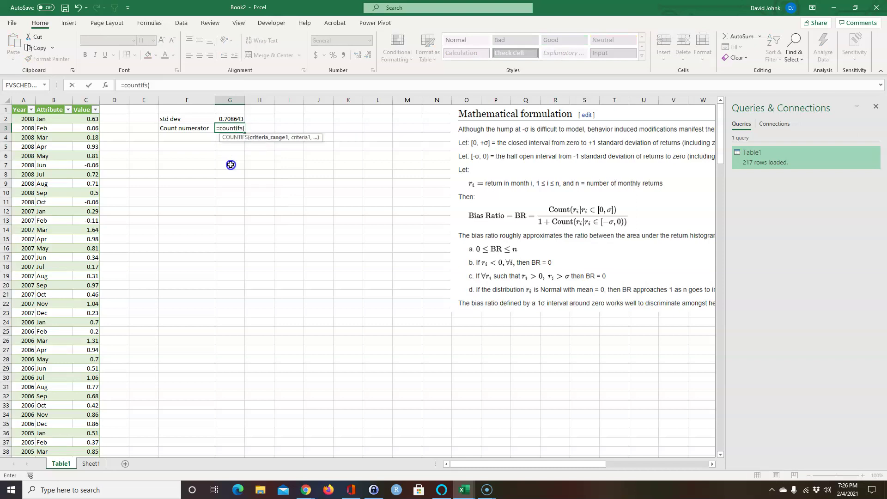
text(rtns,)
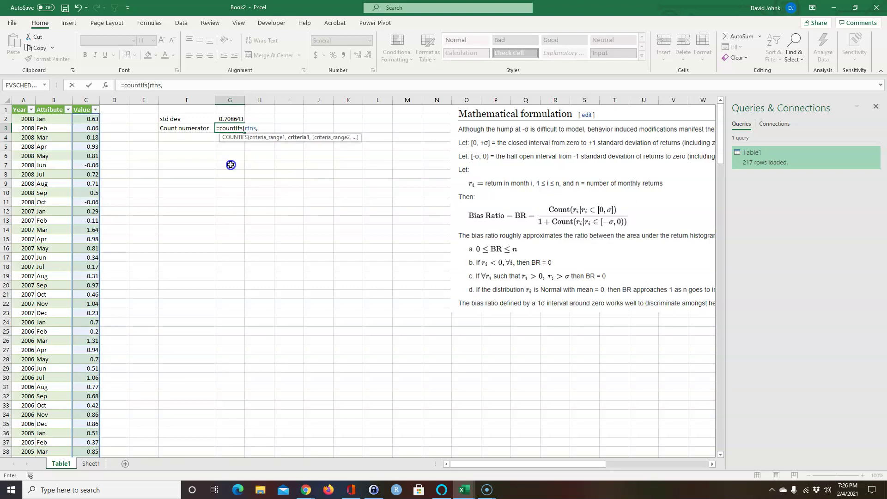
text(">="&0,)
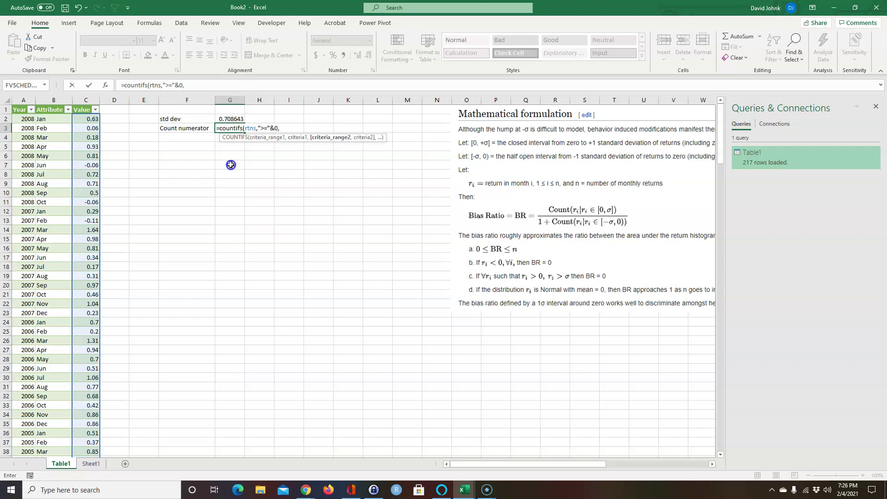
text(rtns)
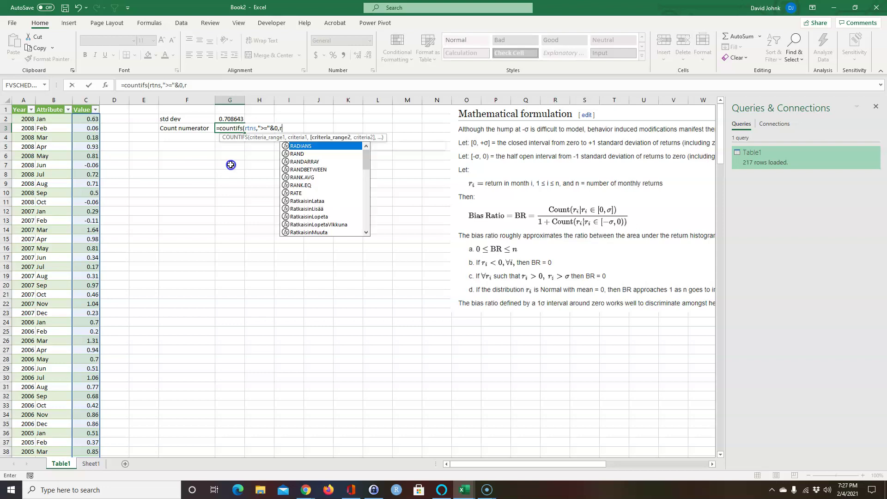
text(,")
text(,)
text(=)
key(BackSpace)
key(BackSpace)
text(<)
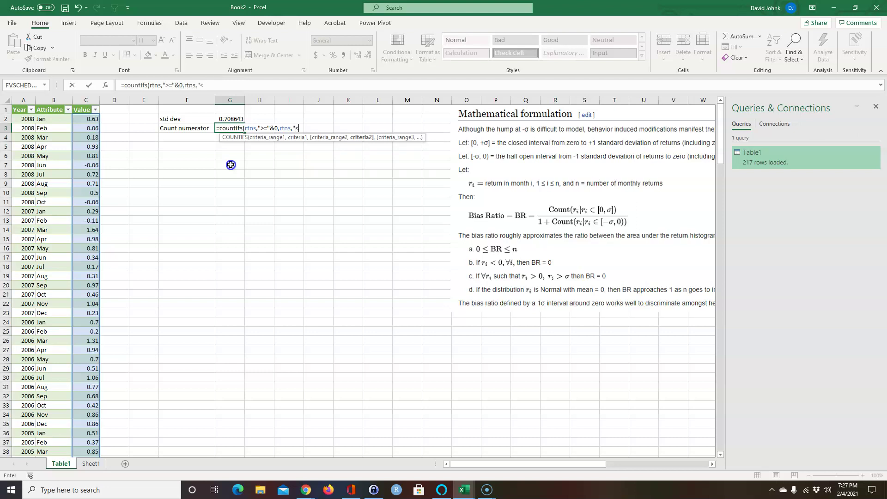
text(="&)
click(229, 117)
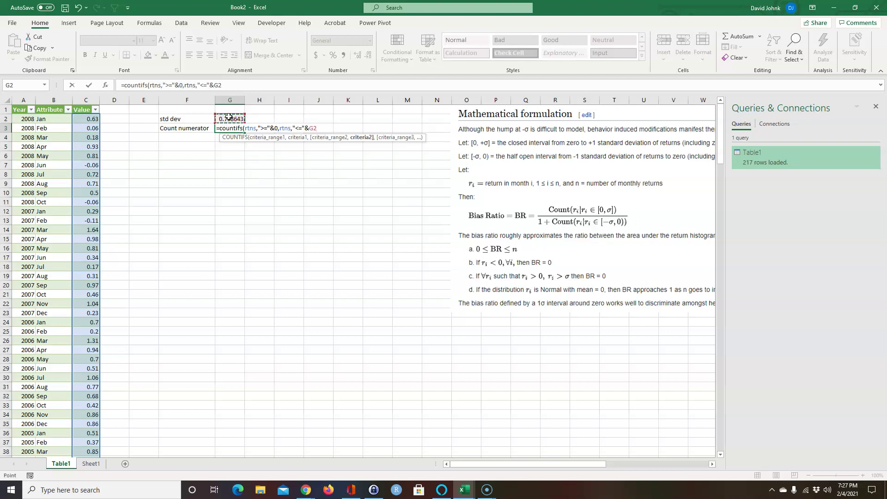
text())
key(Return)
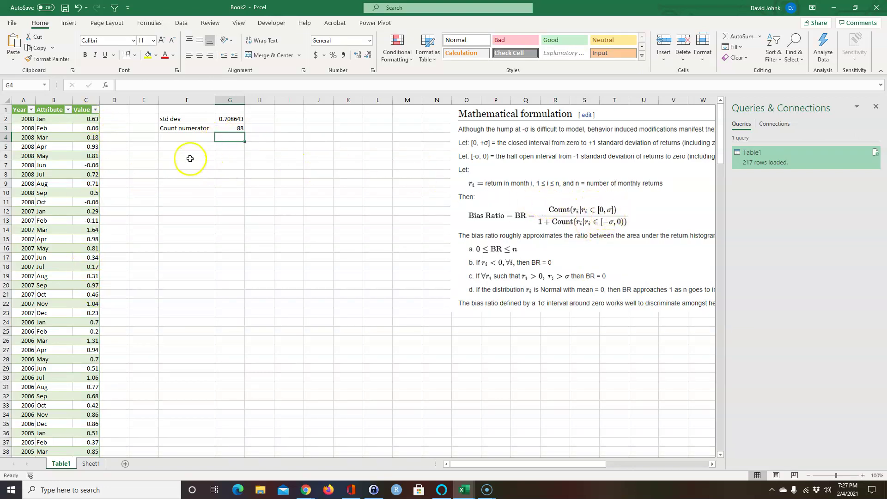
Label cell F4 "Count denominator" and autofit the width of column F
click(184, 138)
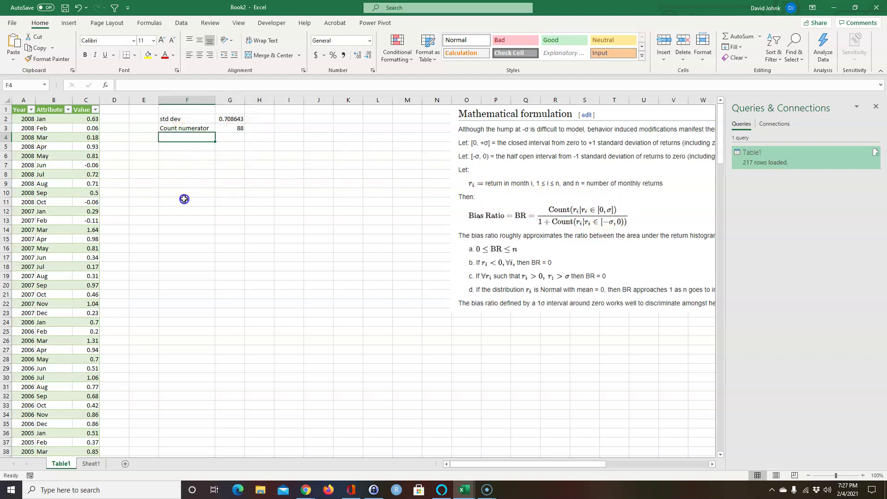
text(cou)
key(BackSpace)
key(BackSpace)
key(BackSpace)
key(BackSpace)
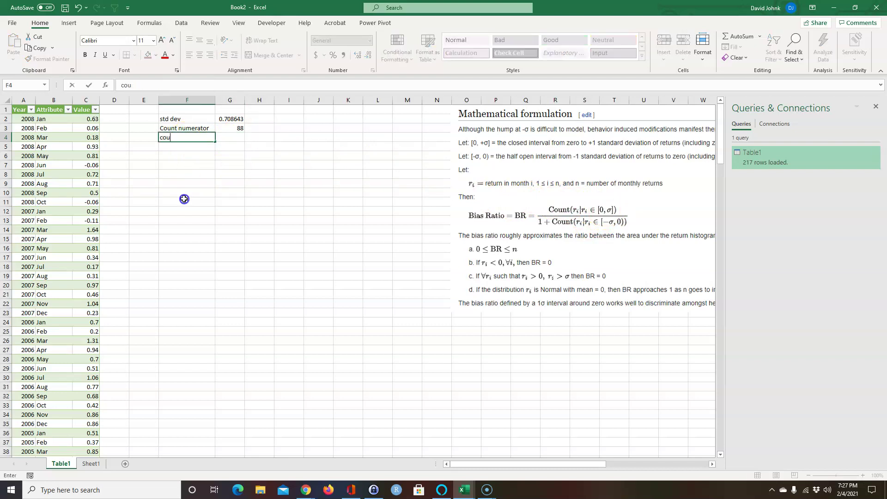
text(Cond)
key(BackSpace)
text(unt denominator)
key(Return)
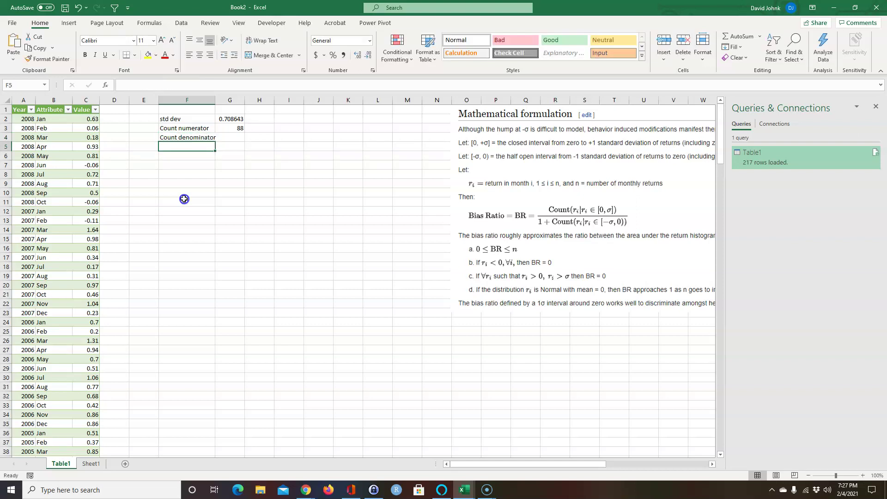
double_click(215, 100)
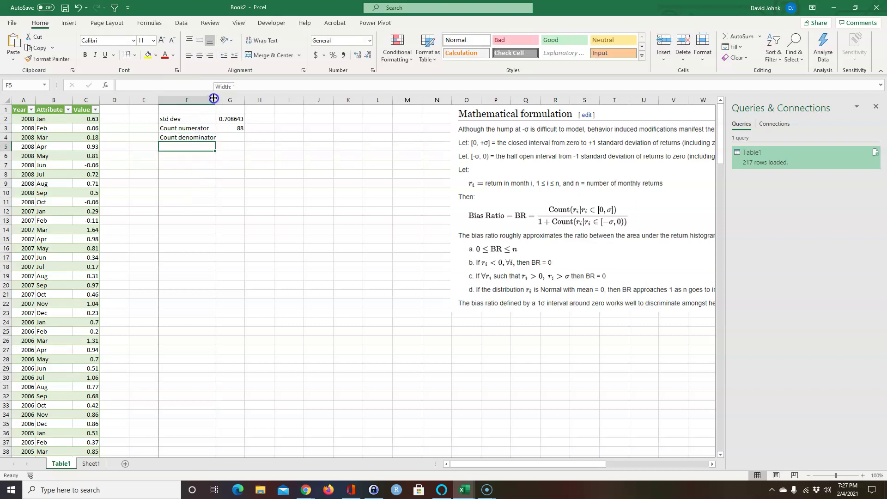
Count the returns from minus one standard deviation up to but excluding zero in G4 with =COUNTIFS(rtns,"<"&0,rtns,">="&-G2)
click(239, 137)
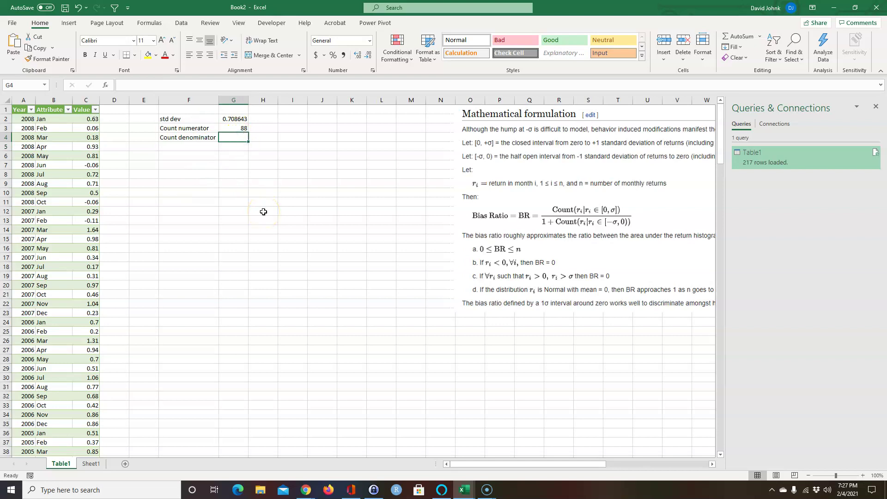
text(=countifs)
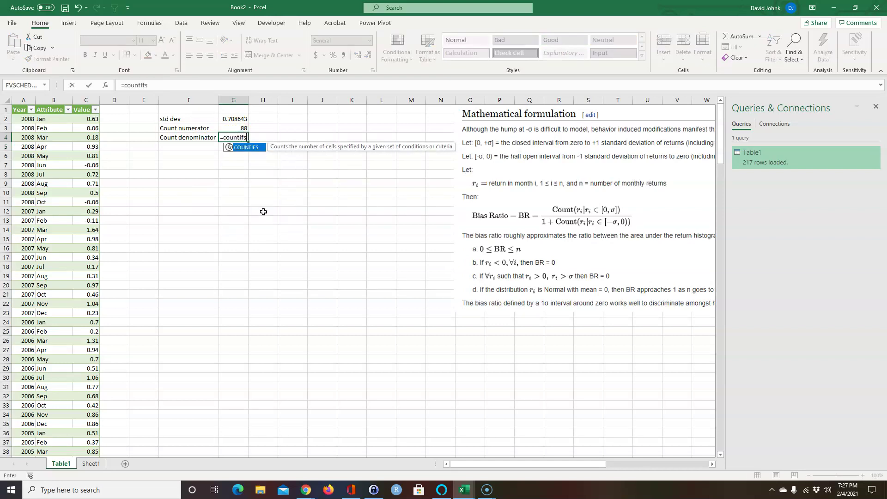
text((rtn)
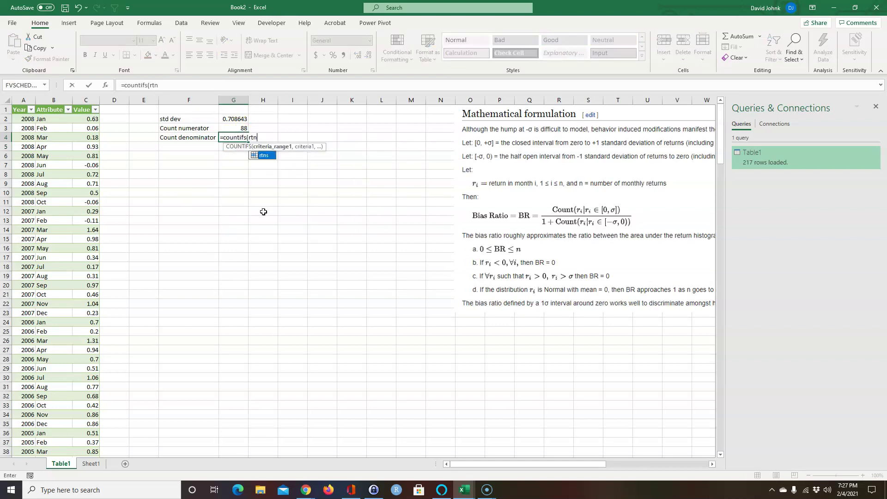
text(s,)
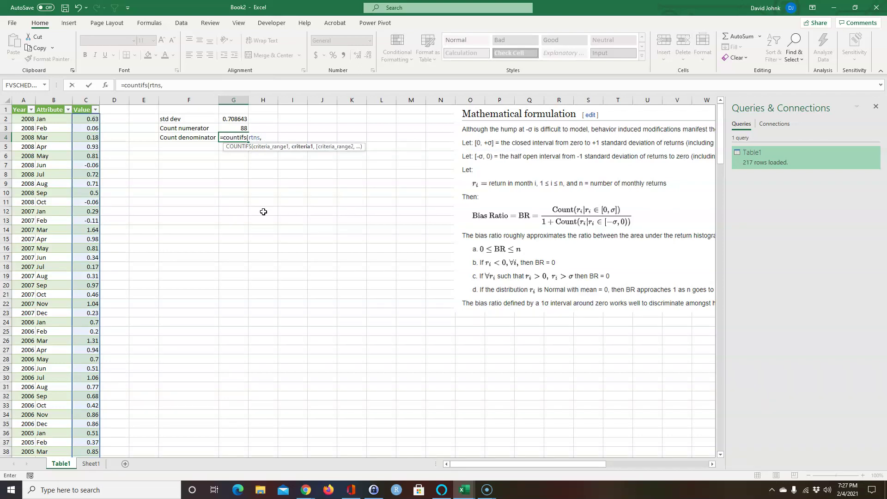
text("<"&0,)
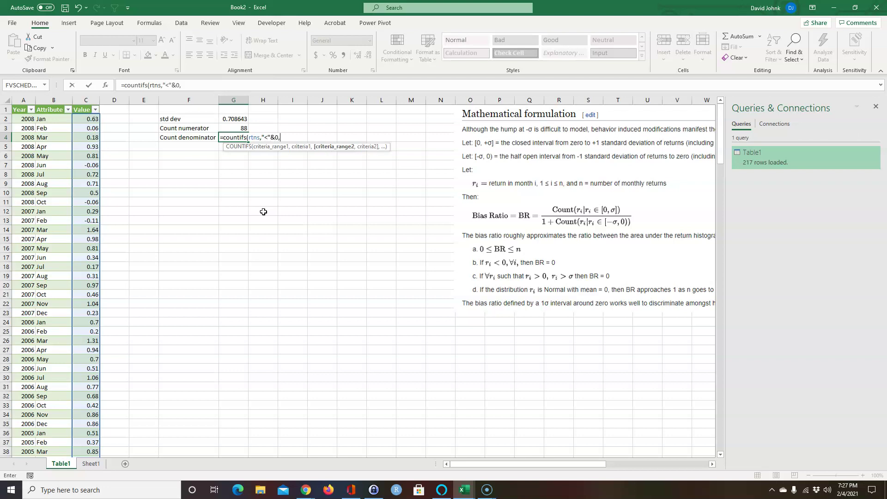
text(rtns)
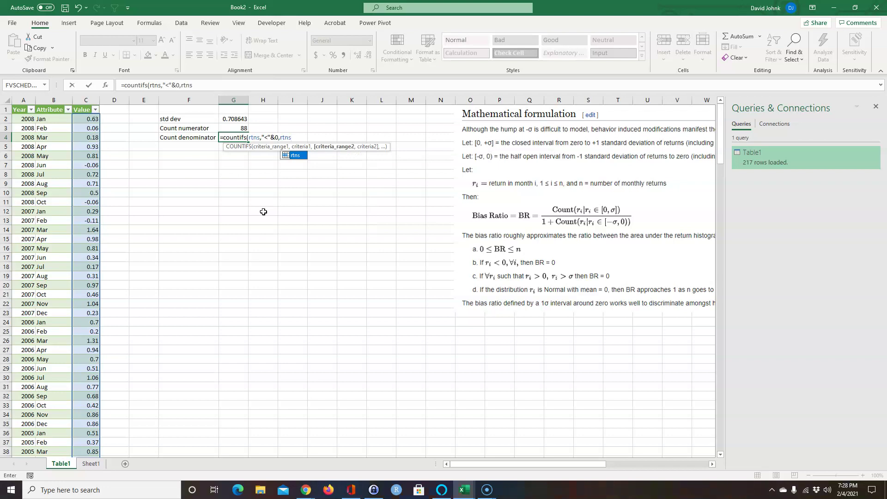
text(,">=)
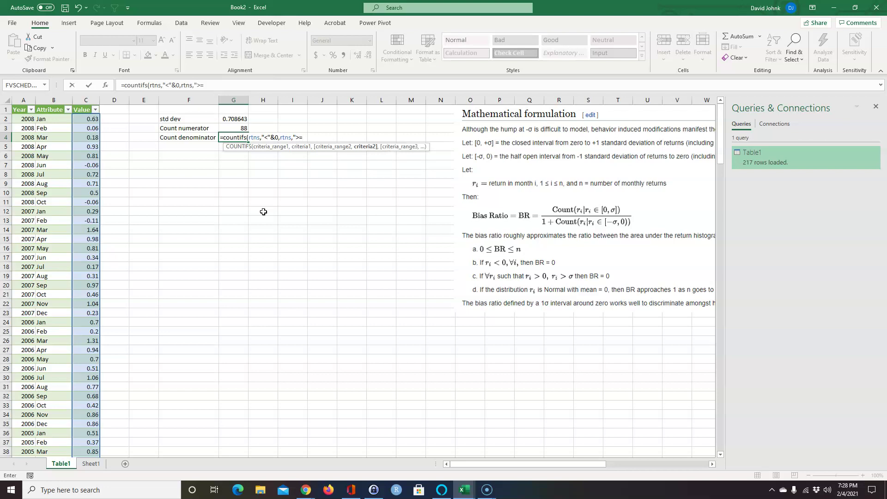
text("&-)
click(233, 119)
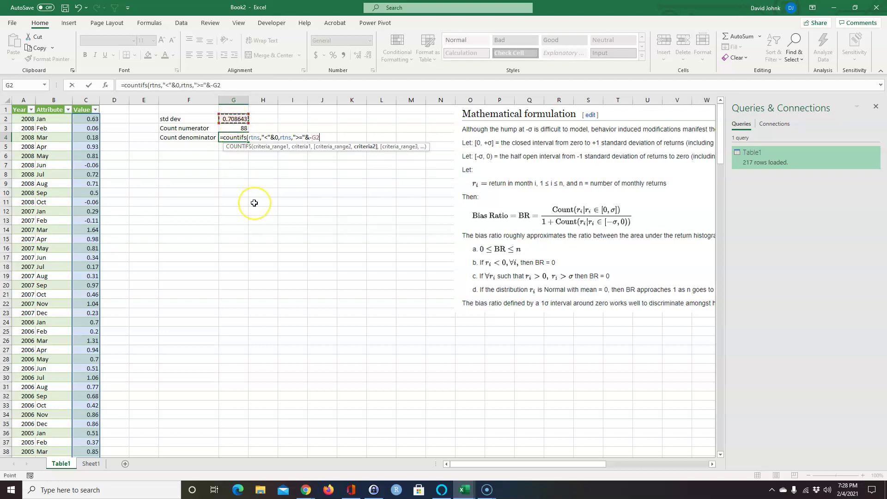
text())
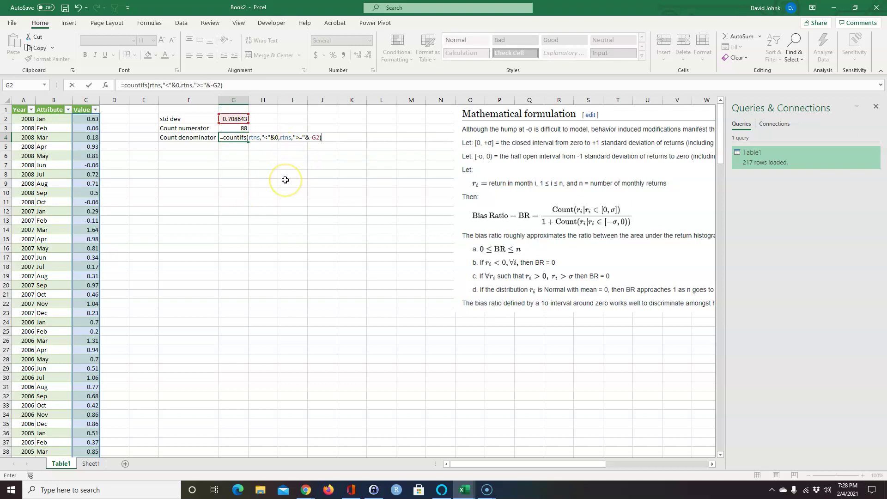
key(Return)
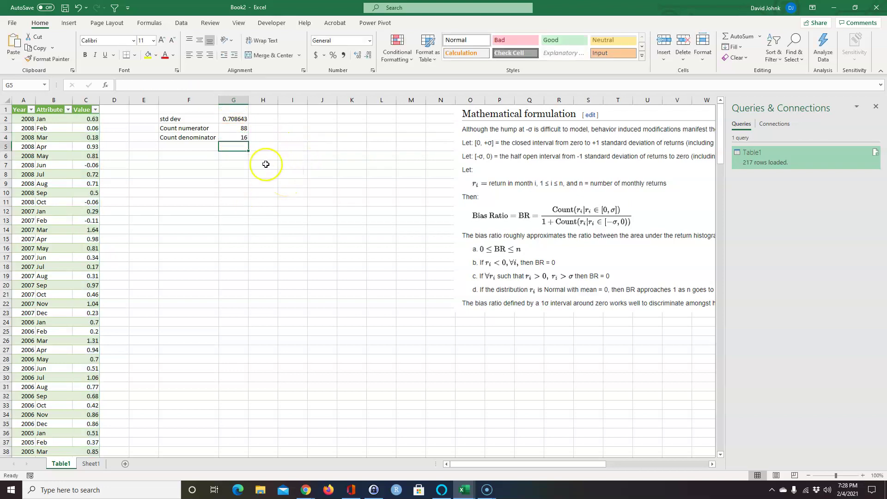
click(244, 138)
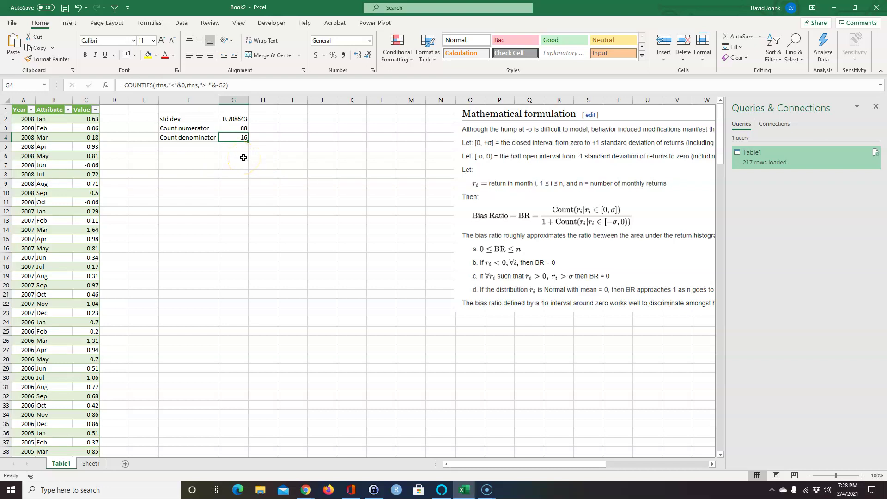
Label cell F5 "count above"
click(183, 146)
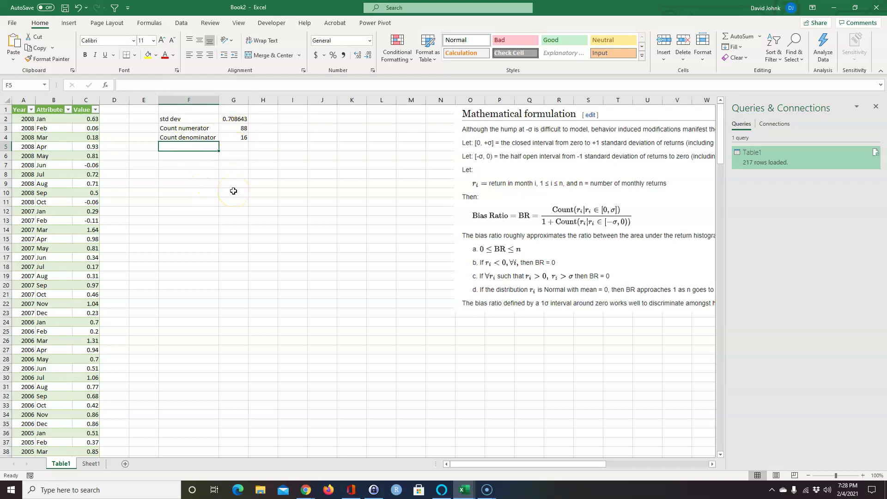
text(count above)
key(Tab)
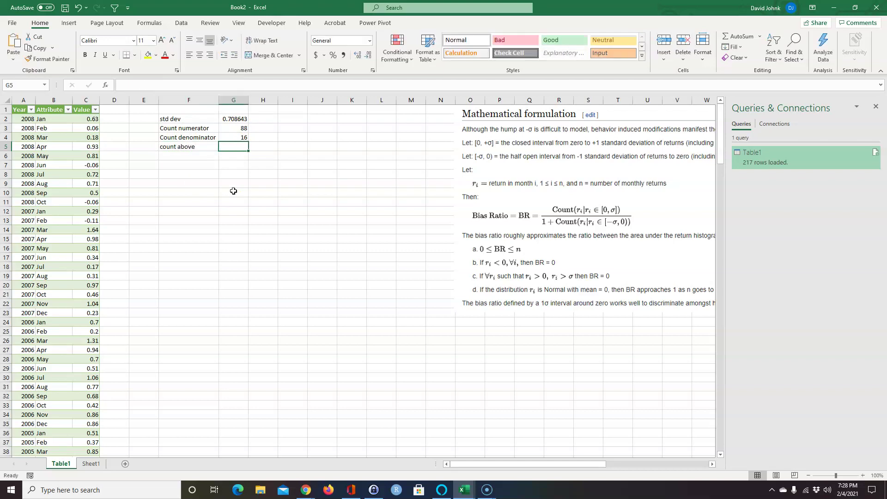
Count the returns greater than one standard deviation in G5 with =COUNTIF(rtns,">"&G2)
text(=countif)
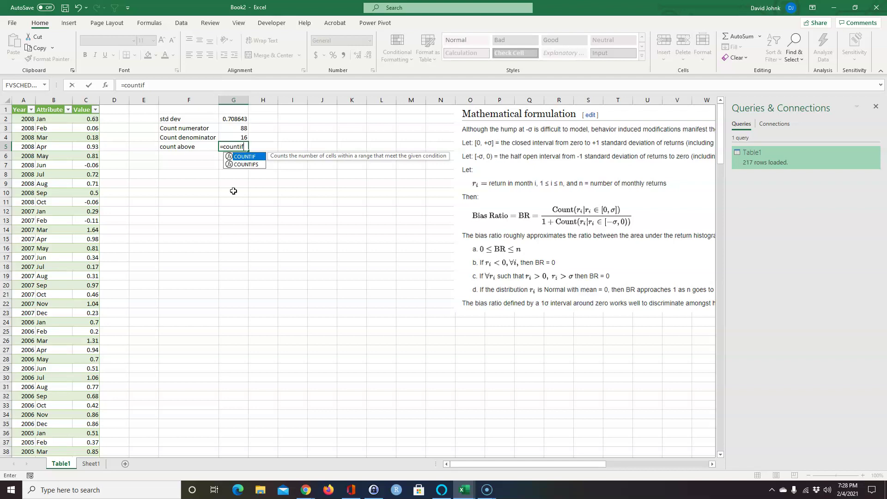
text(()
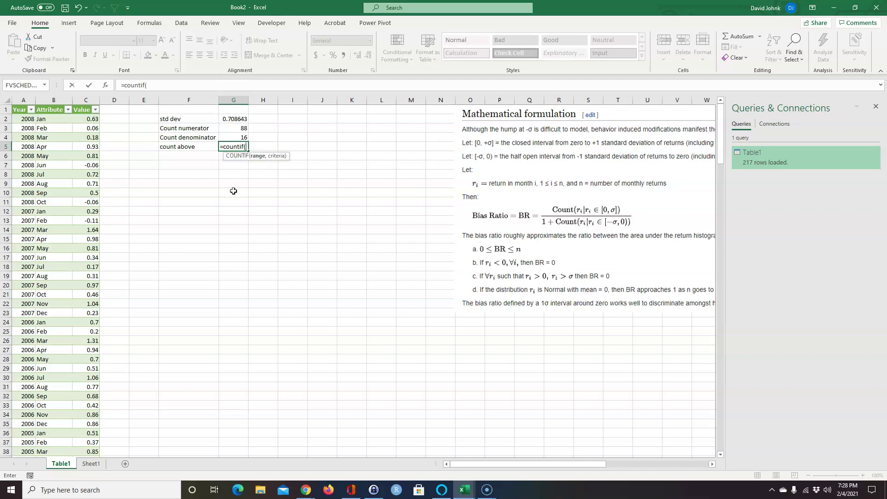
text(rtnr)
key(BackSpace)
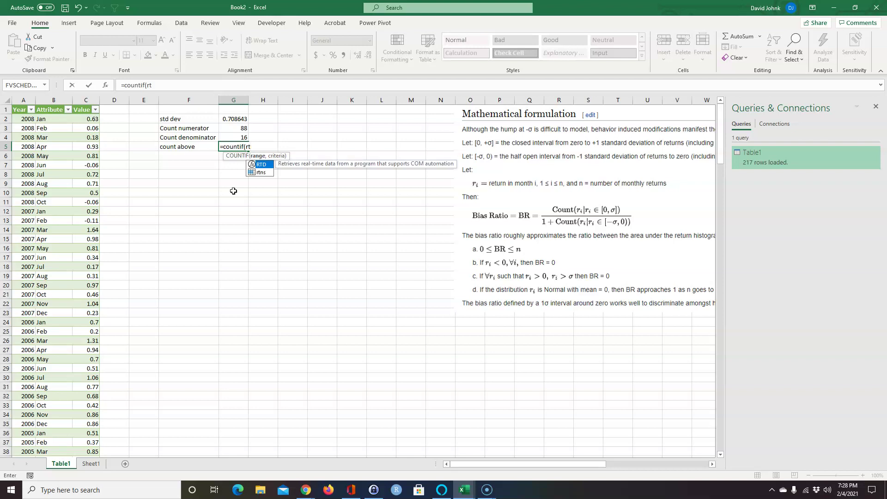
text(s,)
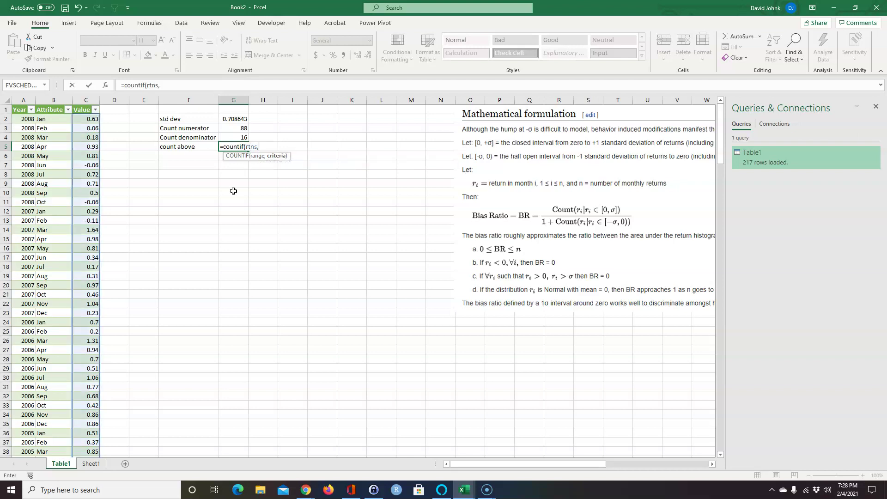
text(">"&)
click(236, 119)
key(Return)
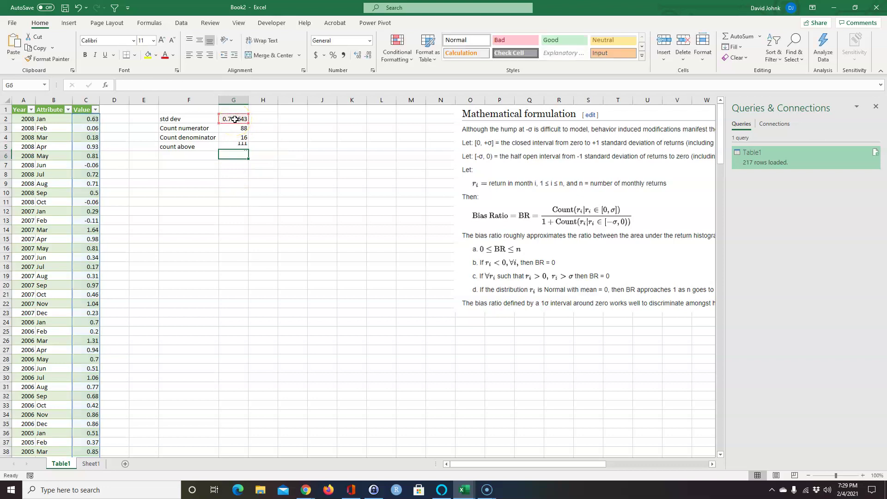
Label cell F6 "count below"
click(190, 155)
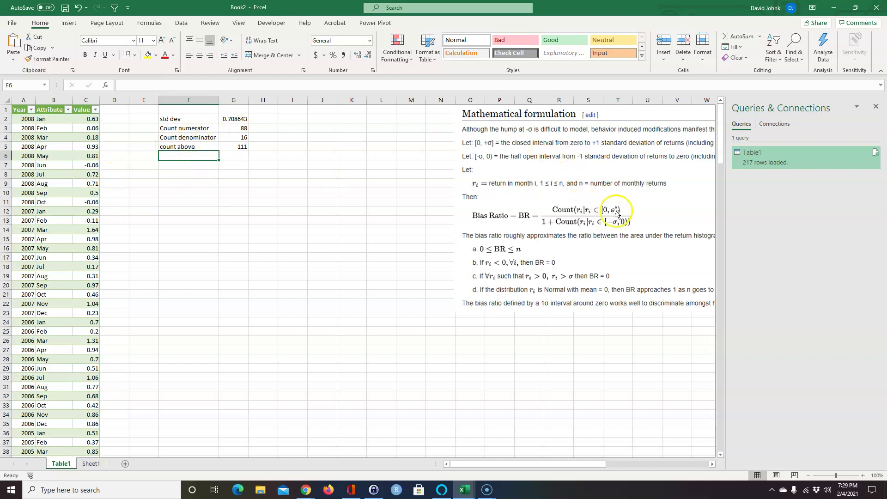
text(co)
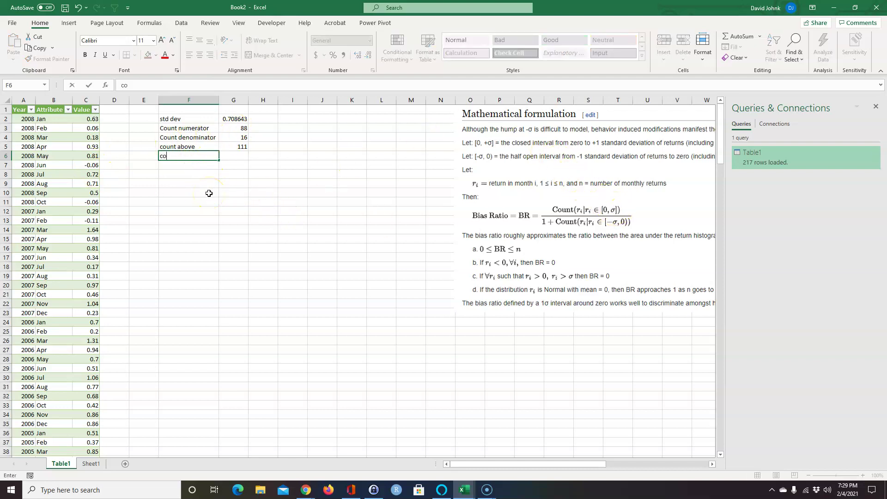
text(unt below)
key(Tab)
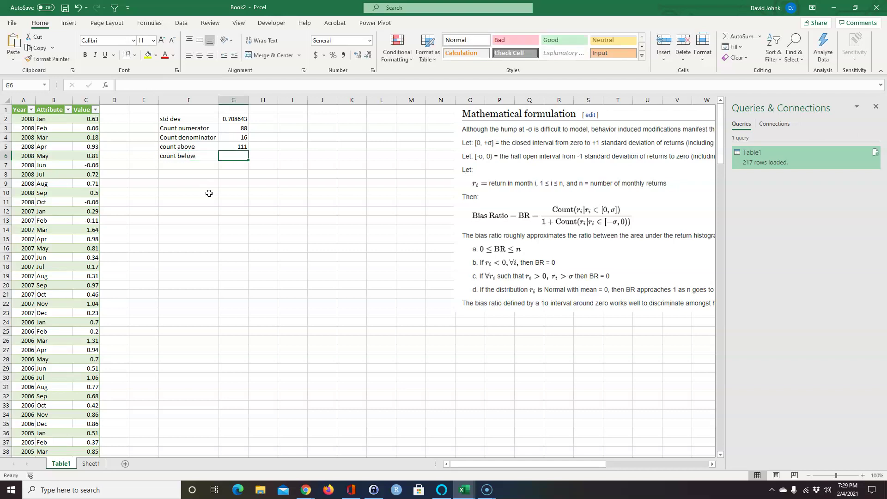
Count the returns less than minus one standard deviation in G6 with =COUNTIF(rtns,"<"&-G2) and check the finished formula
text(=countif)
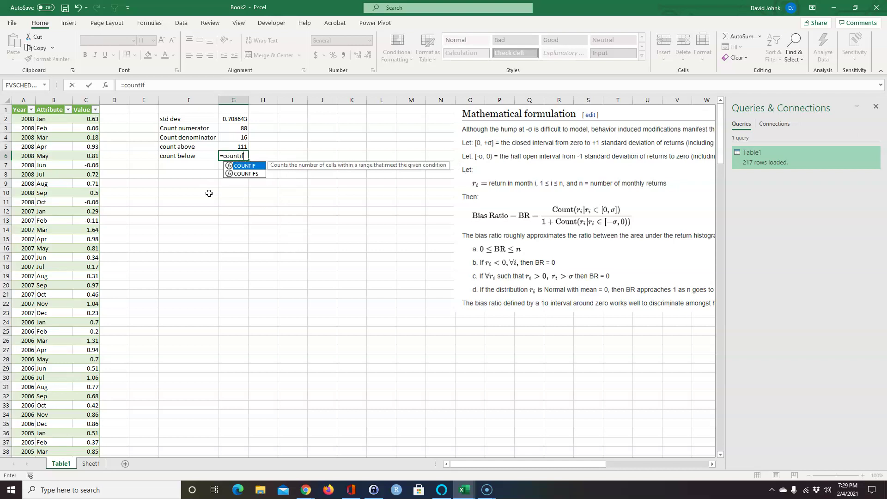
key(Caps_Lock)
text((R)
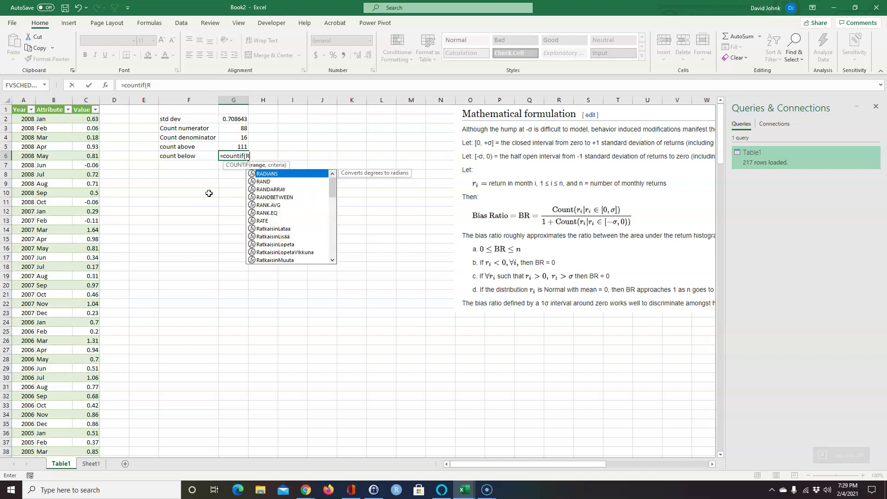
key(BackSpace)
key(Caps_Lock)
text(rt)
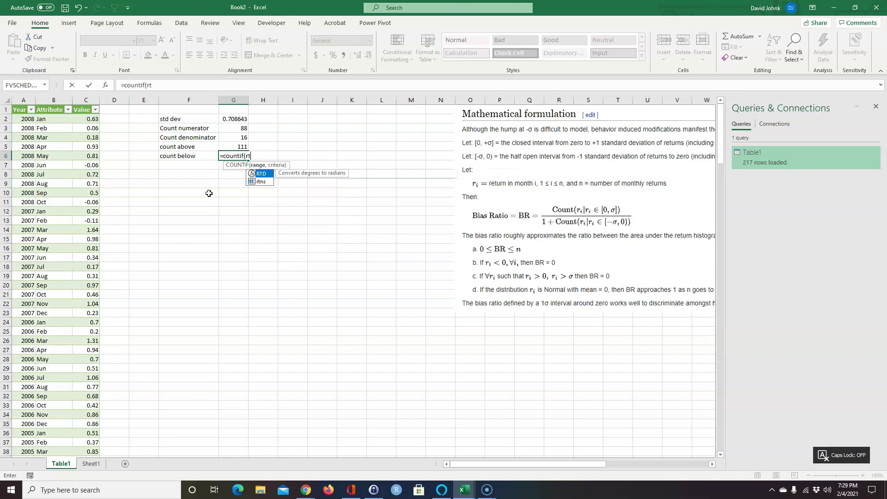
text(ns,)
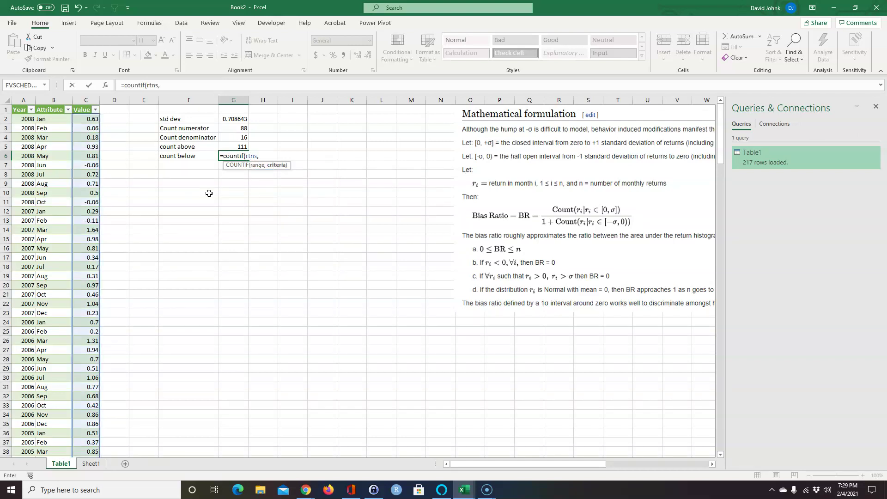
text(",)
key(BackSpace)
text(<"&-)
click(234, 119)
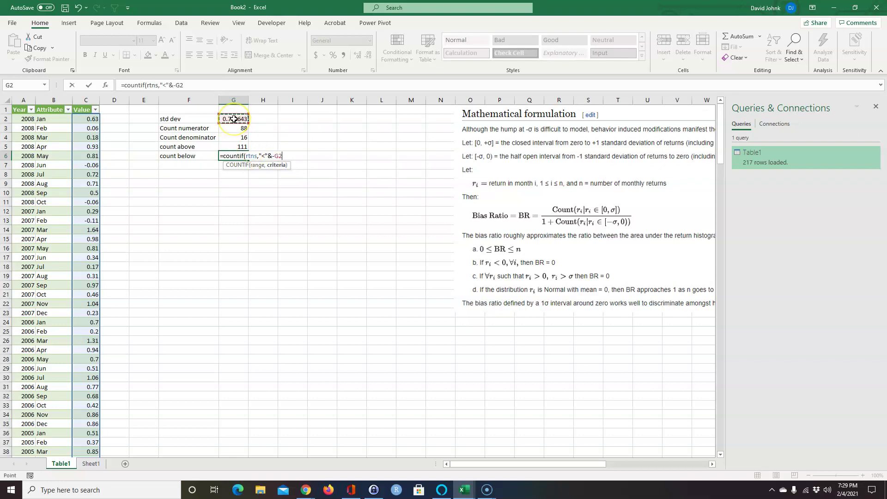
key(Return)
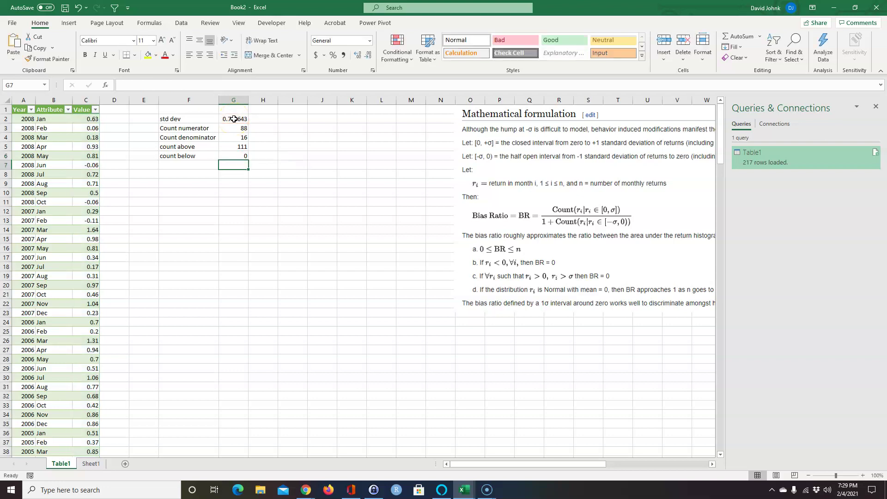
double_click(234, 156)
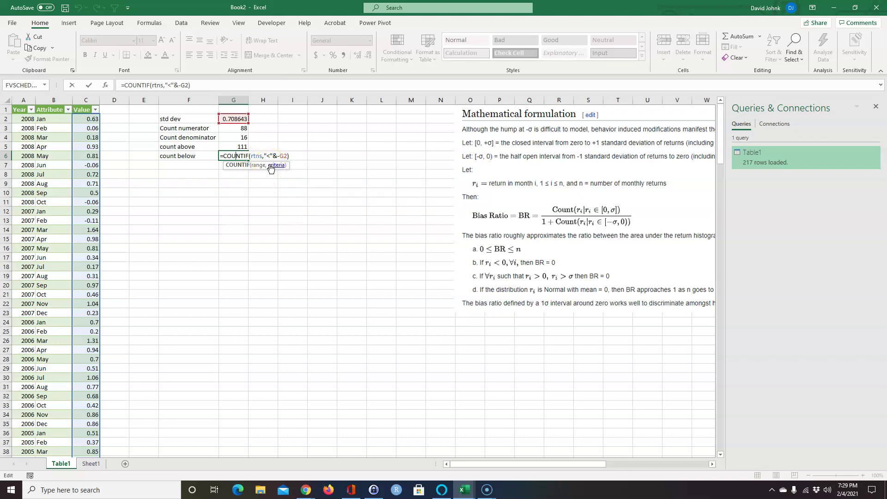
click(272, 169)
key(ctrl+Return)
Total the values above in cell G7 with =SUM(G2:G6)
click(234, 164)
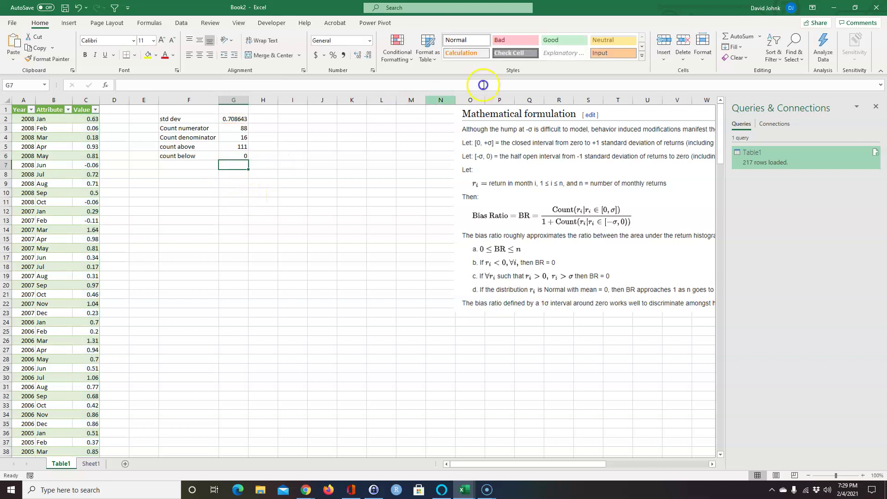
click(738, 37)
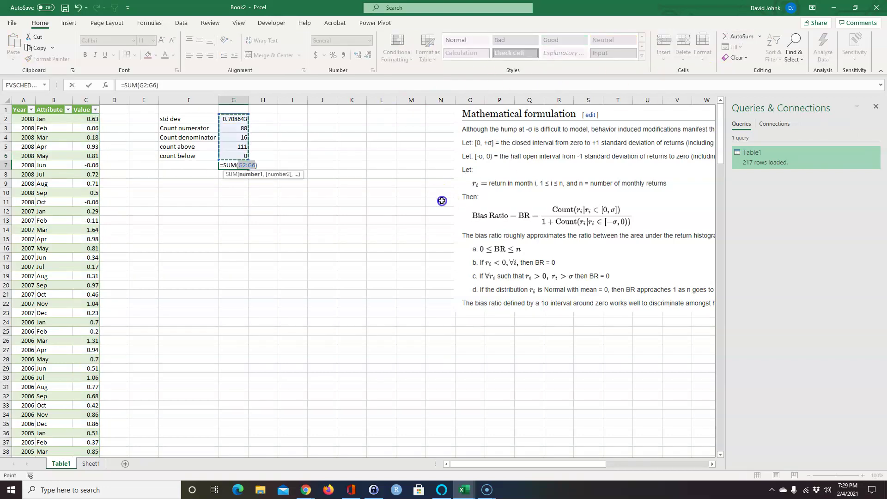
key(Return)
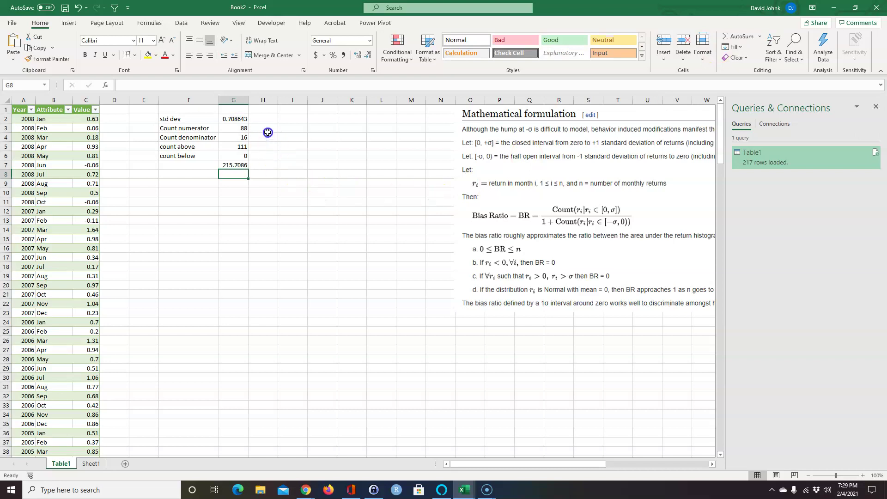
Show the formula behind G2 as text in cell H2 using the FORMULATEXT function
click(264, 117)
text(=form)
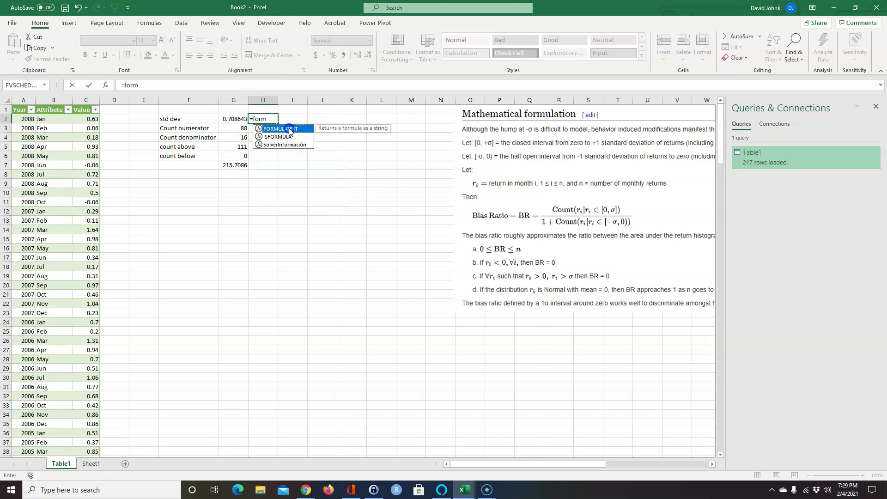
double_click(290, 131)
click(238, 119)
key(Return)
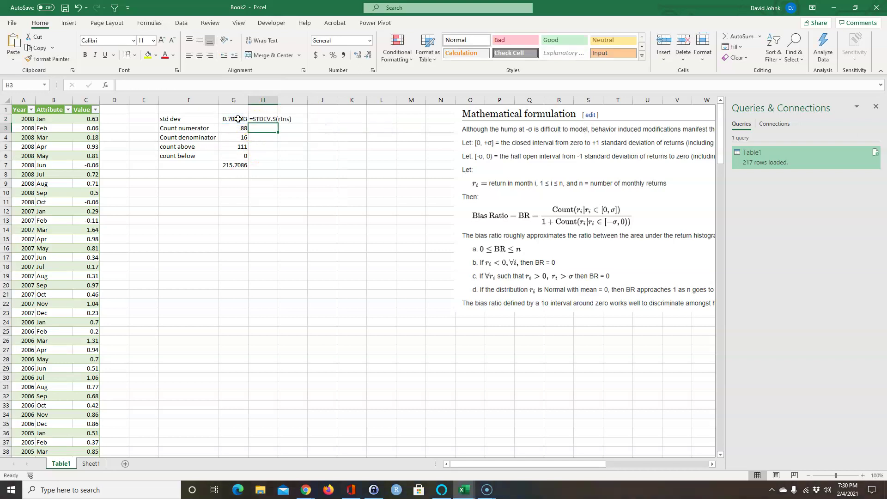
Enlarge the worksheet zoom to 140% and close the Queries & Connections pane
click(862, 476)
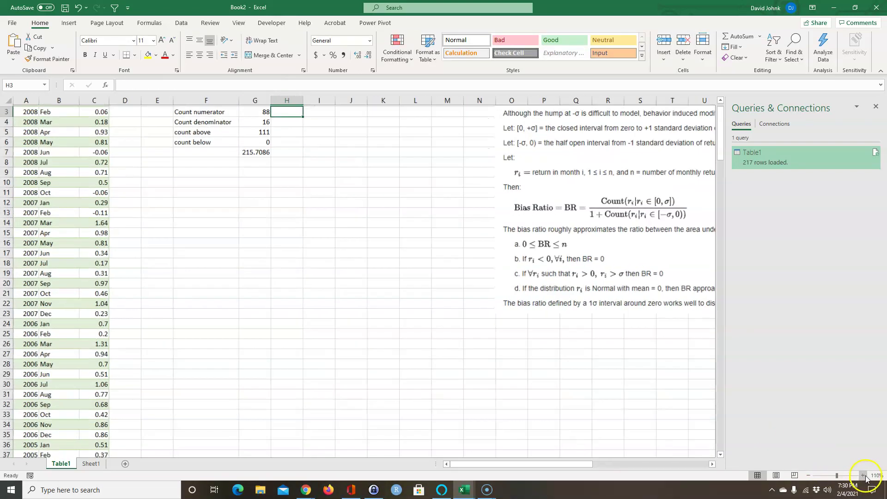
click(863, 475)
click(863, 476)
click(863, 476)
click(875, 107)
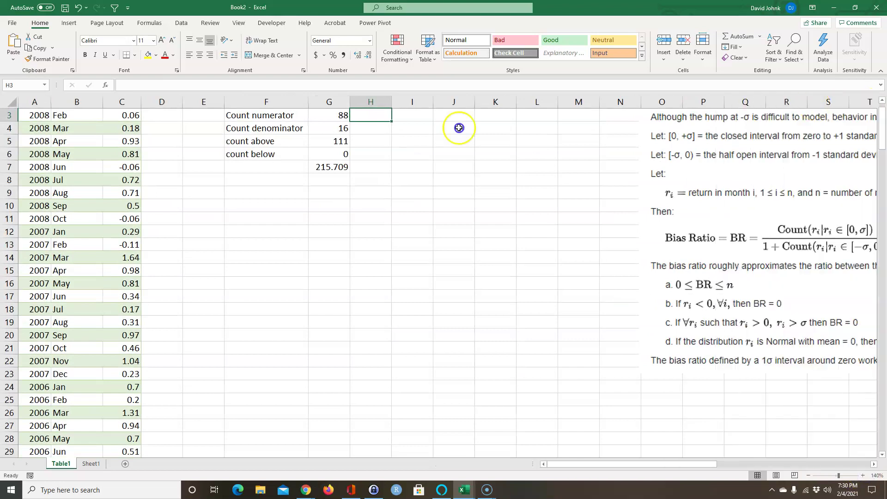
Fill the FORMULATEXT formula in H2 down through H7 to show the formulas behind G3:G7
scroll(452, 222, up, 1)
click(380, 128)
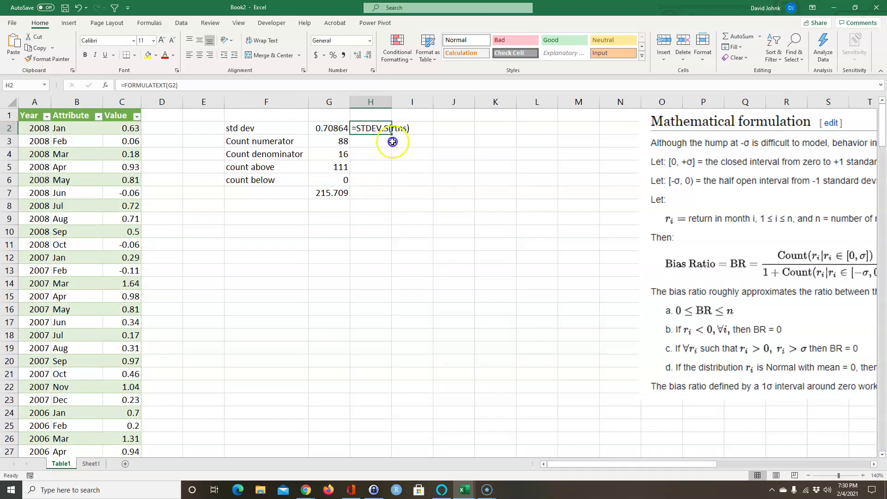
drag(391, 135, 391, 196)
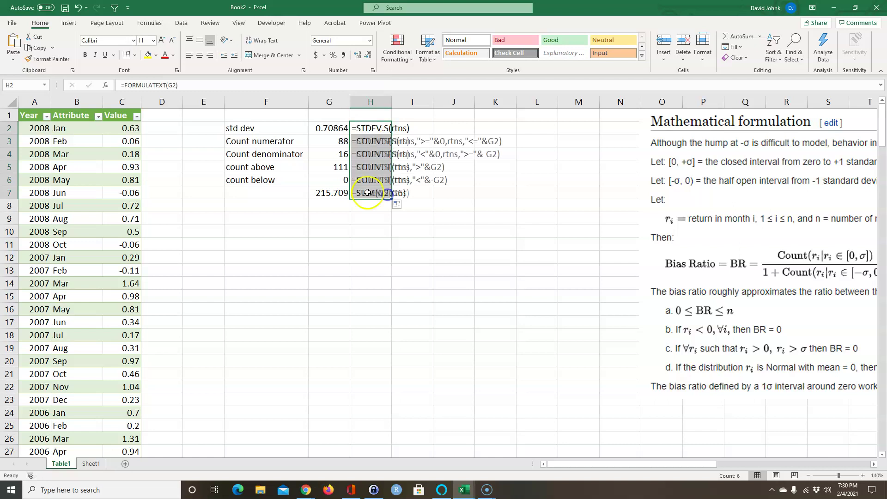
Change the total in G7 to =SUM(G3:G6) so that it excludes the standard deviation
double_click(343, 192)
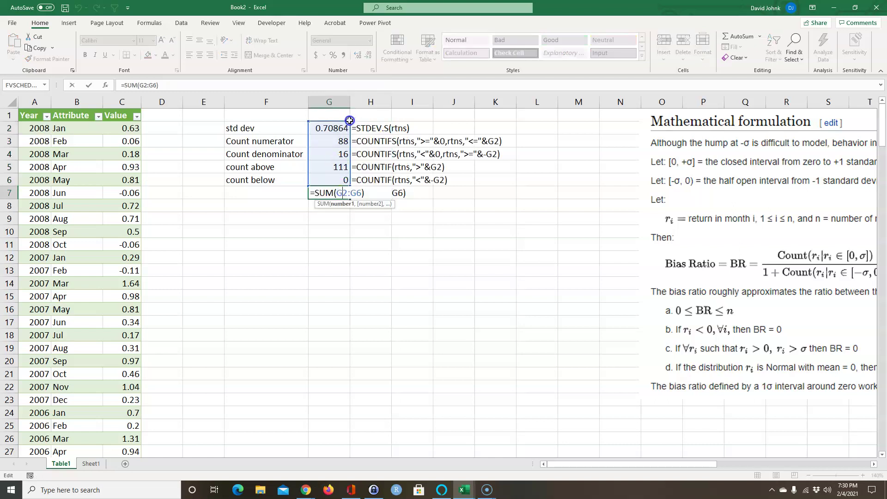
drag(351, 121, 351, 138)
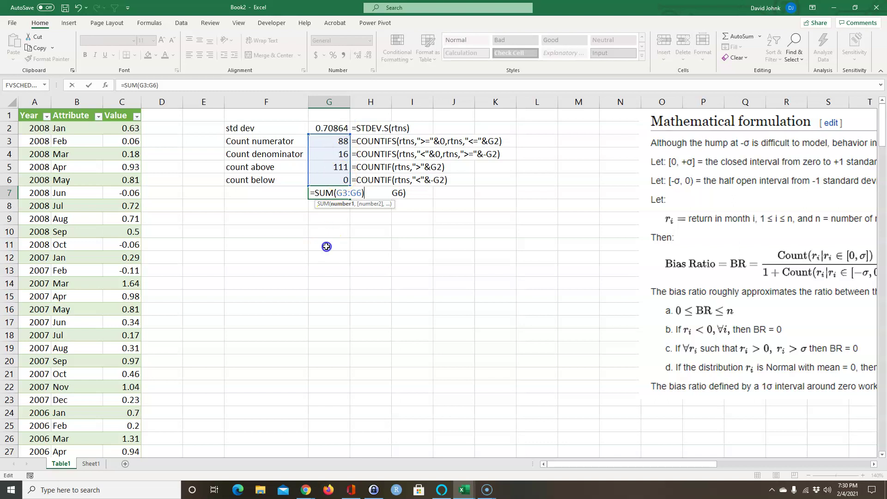
key(Return)
click(326, 193)
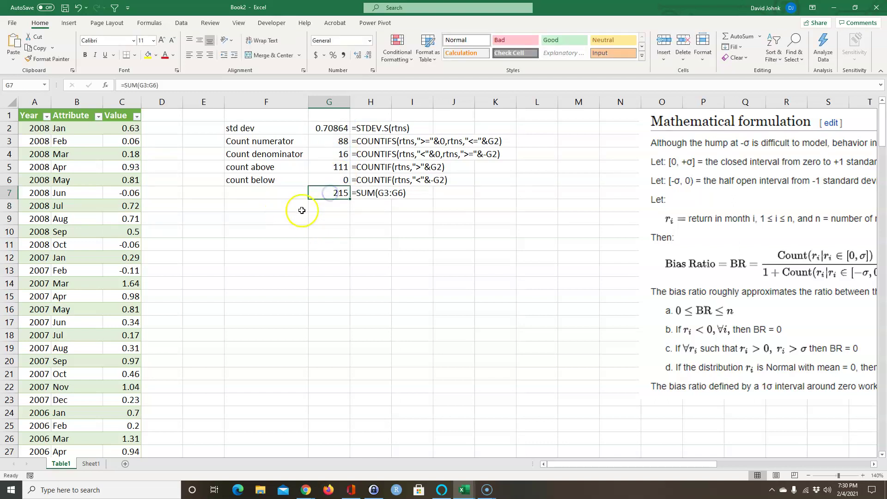
Count all the returns in G8 with =COUNT(Table1_2[Value]) and extend the formula text down to H8
click(333, 208)
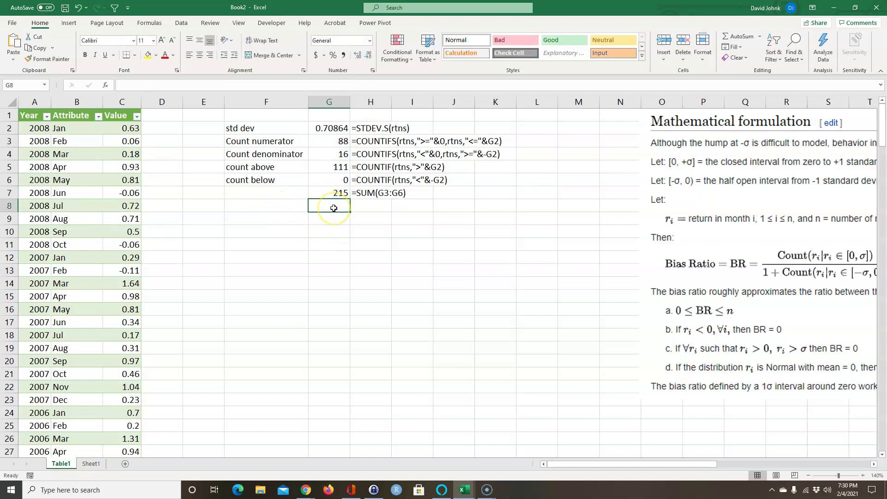
text(=count)
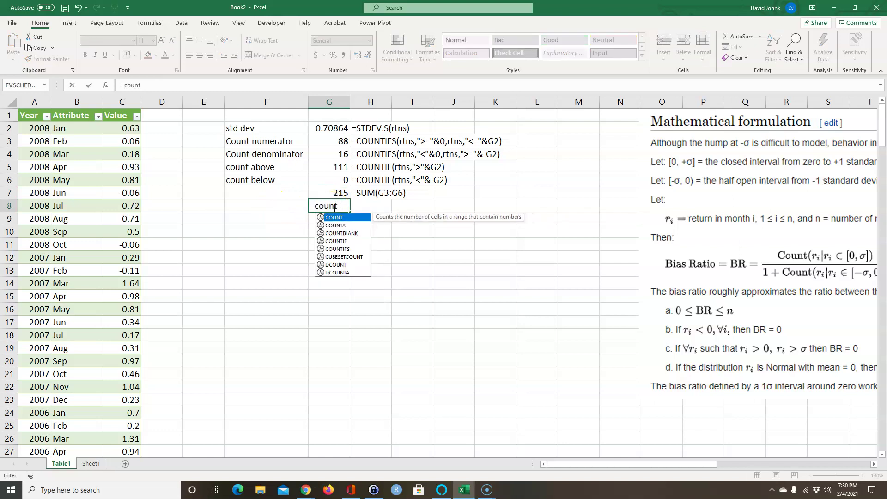
text(()
drag(126, 129, 130, 185)
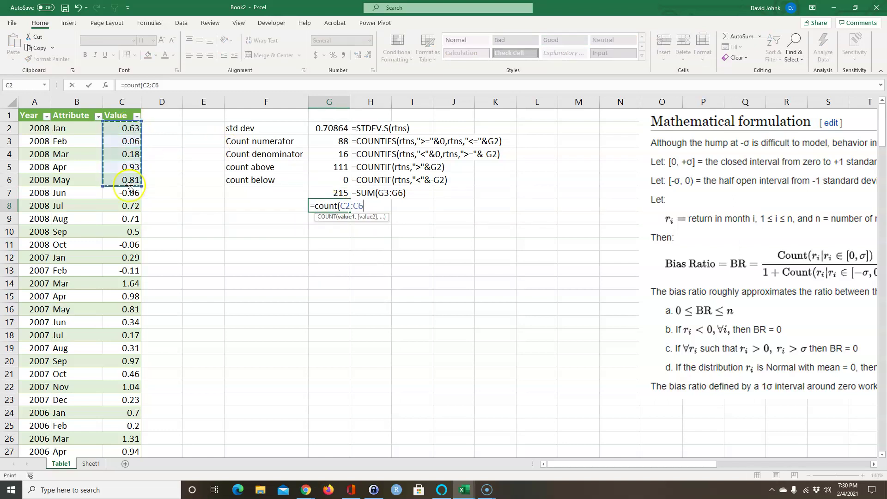
key(ctrl+shift+Down)
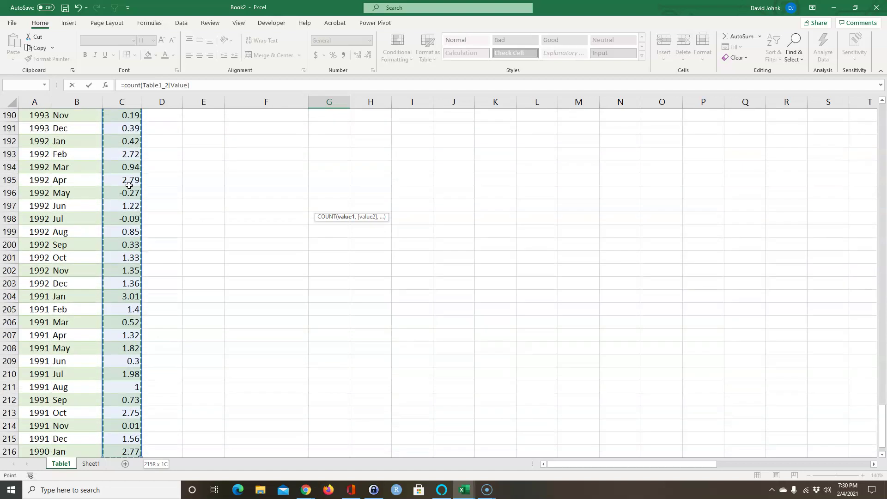
key(Return)
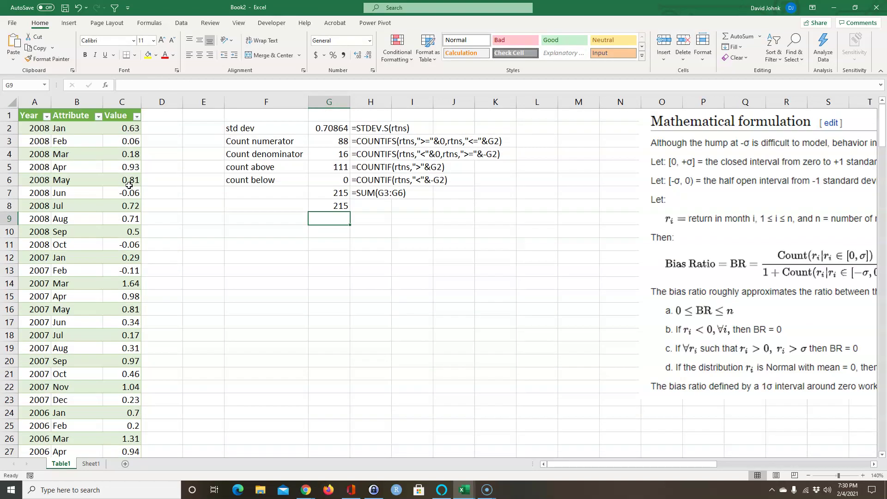
click(359, 193)
drag(392, 199, 393, 209)
Review the four counts in G3:G6 and the formulas behind the standard deviation and the denominator count
drag(331, 141, 345, 180)
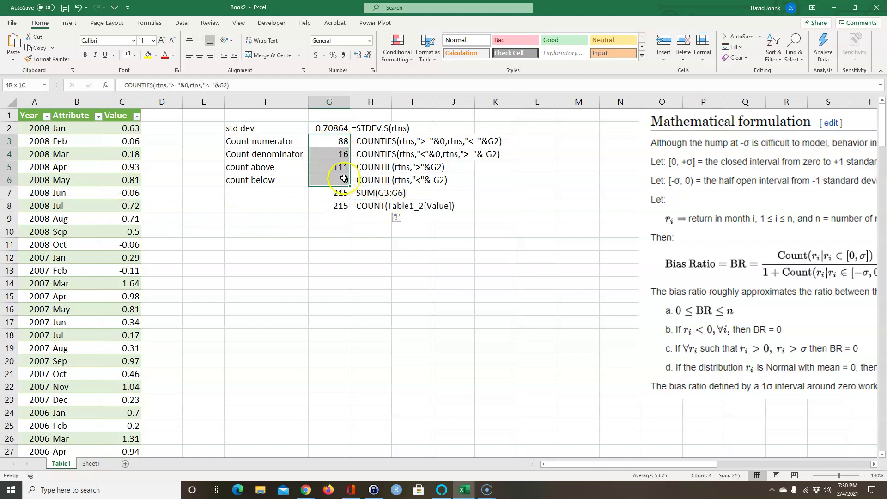
click(271, 180)
click(332, 181)
click(335, 126)
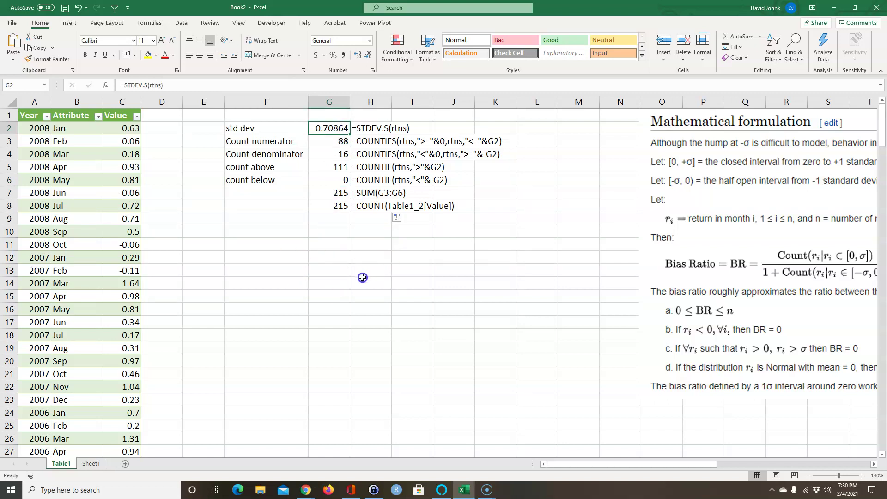
click(329, 155)
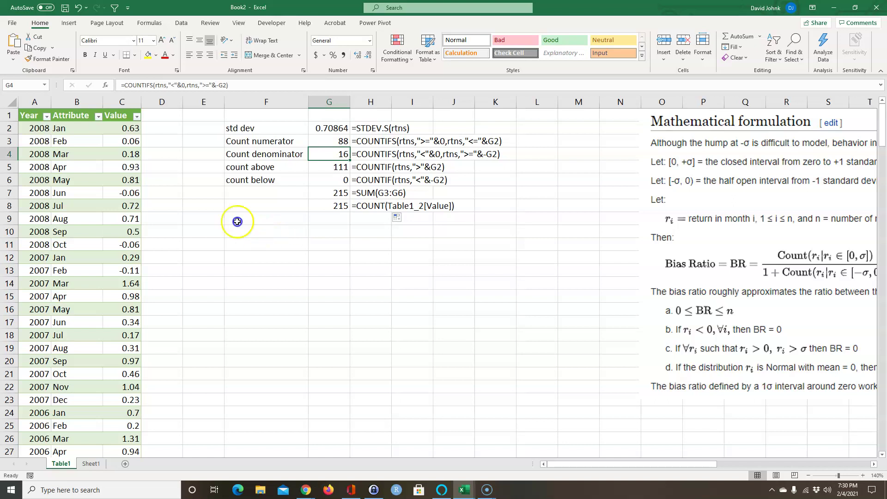
click(274, 204)
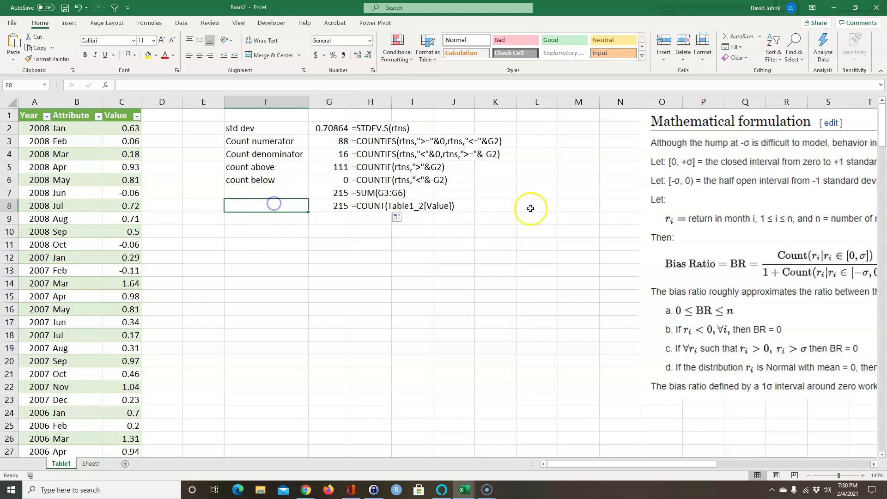
Move the Mathematical formulation picture closer to the calculations and fill the numerator and denominator cells F3:G4 yellow
drag(714, 241, 618, 241)
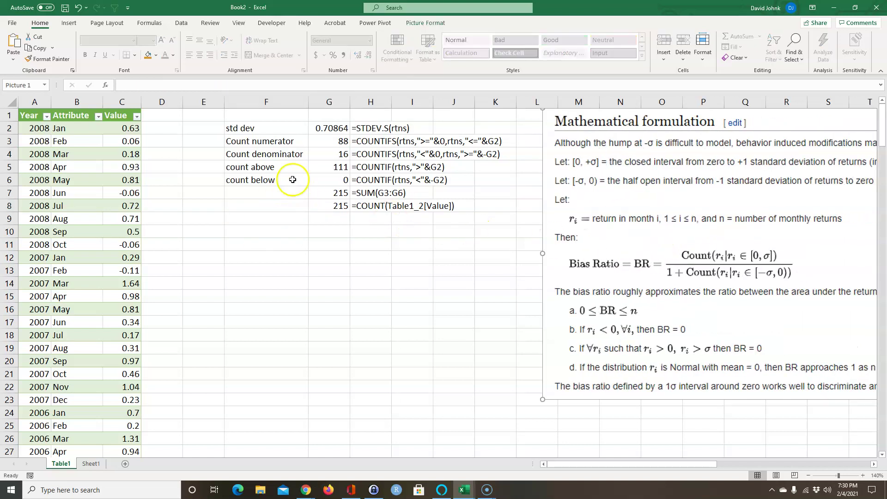
drag(262, 143, 323, 153)
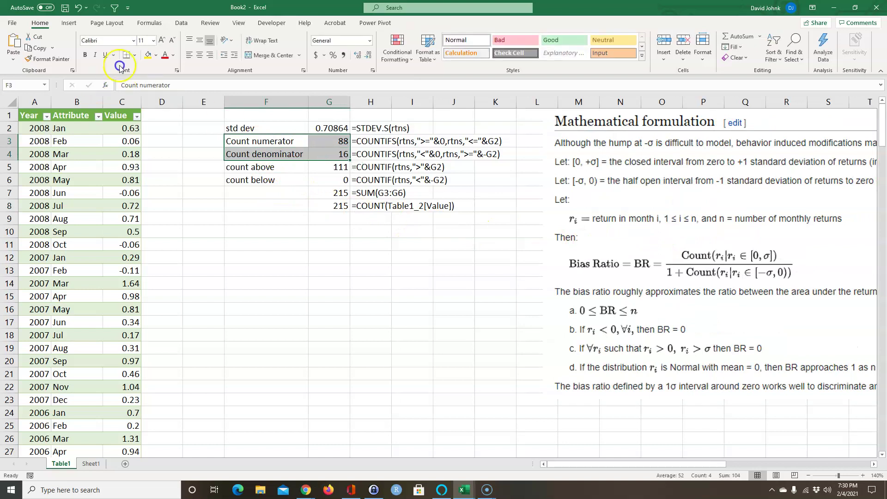
click(147, 55)
Enter the label BR in cell F11
click(295, 269)
click(271, 244)
text(BR)
key(Return)
Calculate the bias ratio in G11 with =G3/(1+G4)
drag(334, 167, 335, 180)
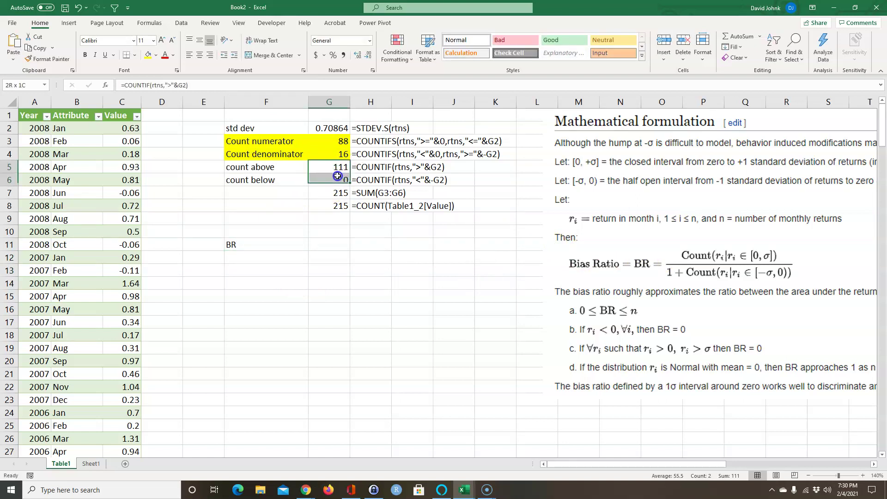
click(340, 244)
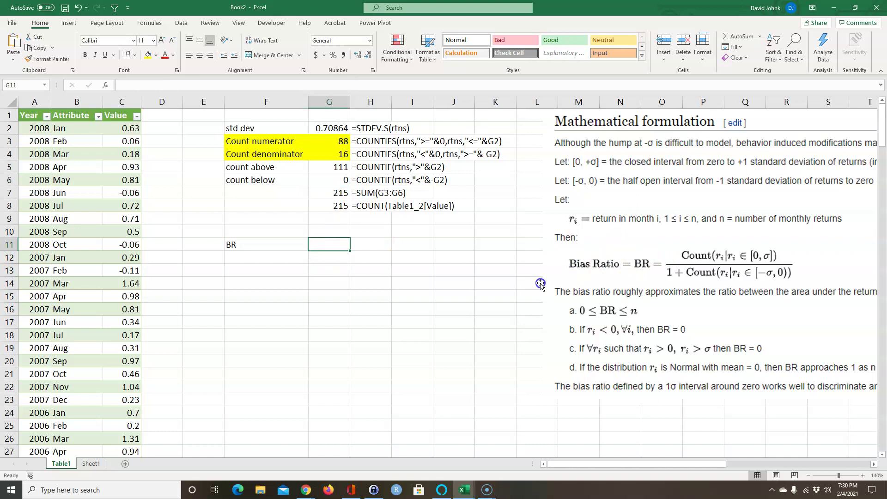
text(=)
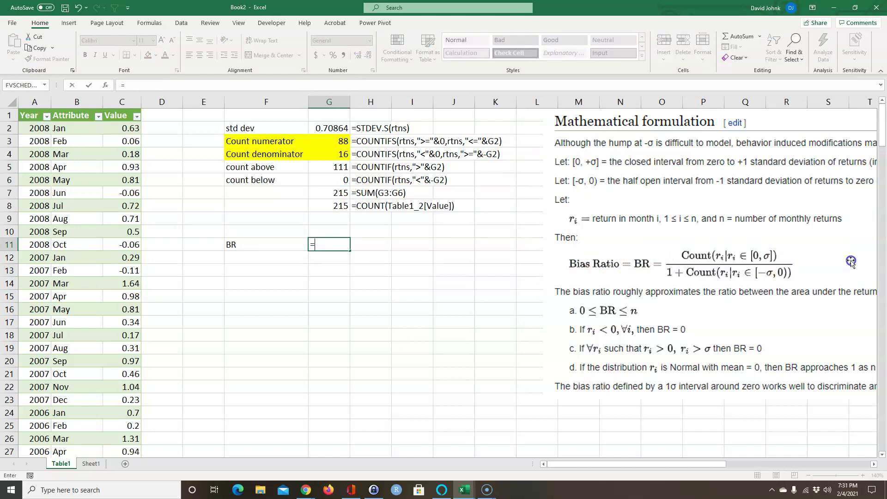
click(332, 143)
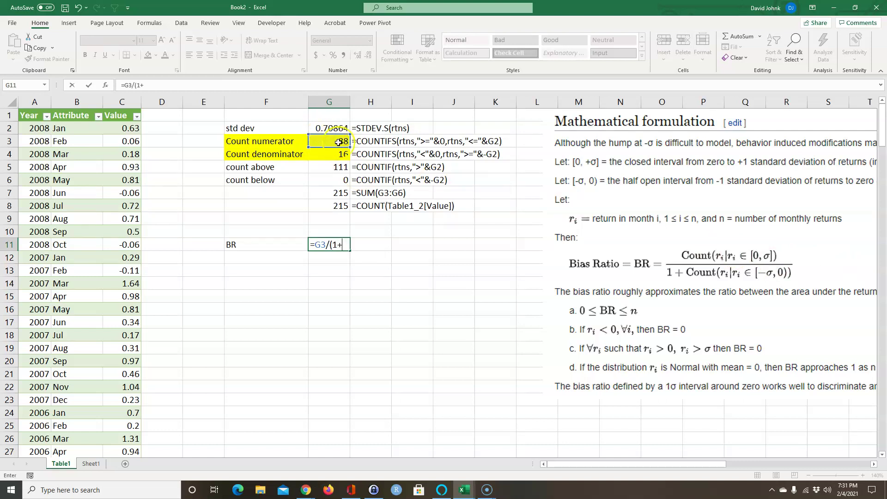
click(339, 154)
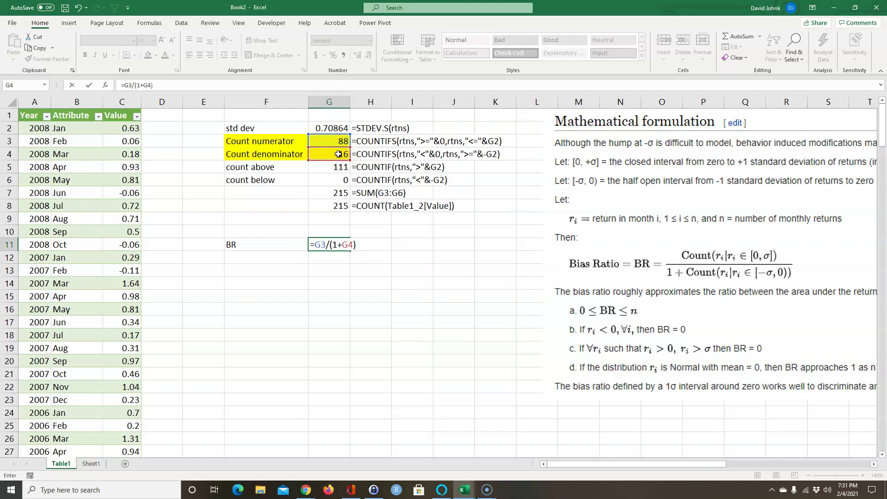
text())
key(Return)
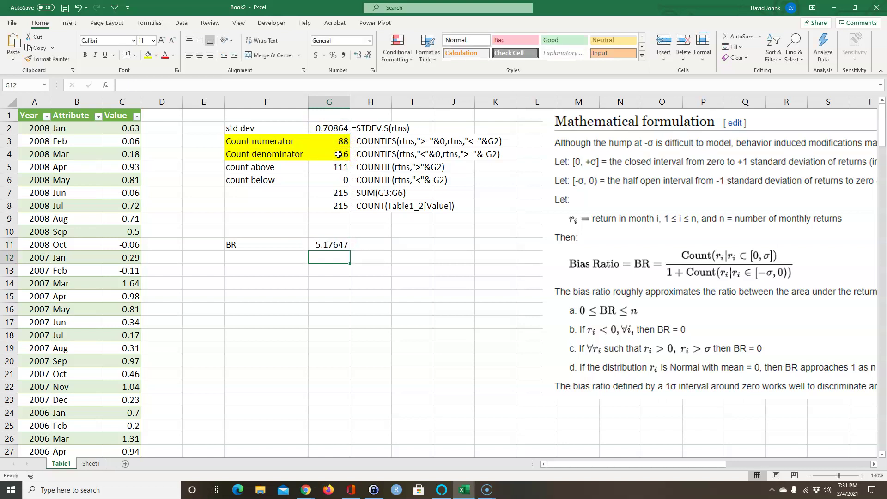
Fill the BR cells F11:G11 yellow and reduce the bias ratio in G11 to two decimal places
drag(293, 250, 329, 244)
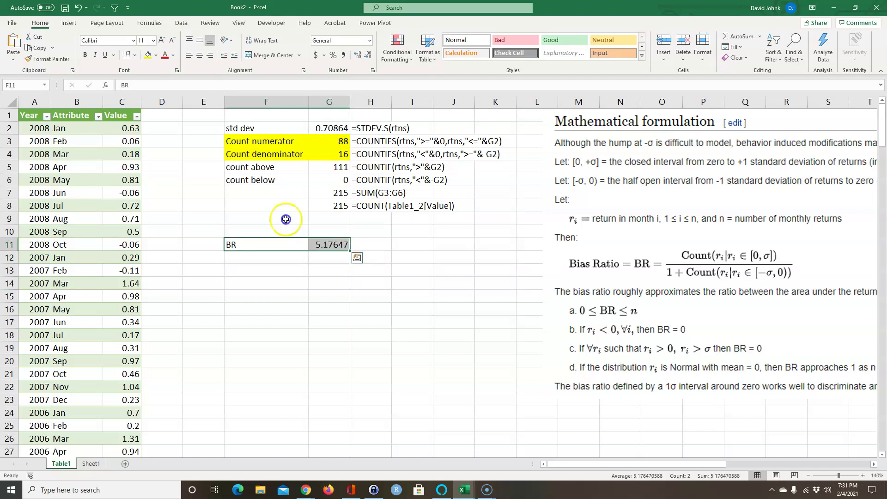
click(144, 55)
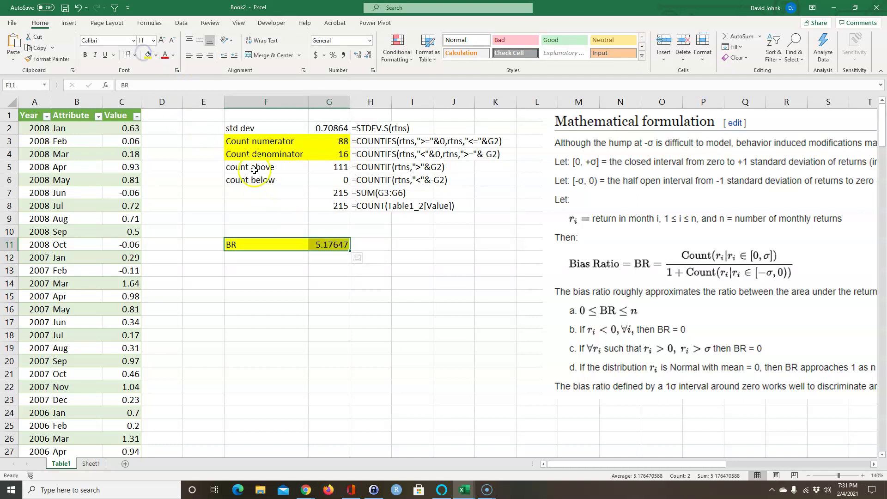
click(325, 243)
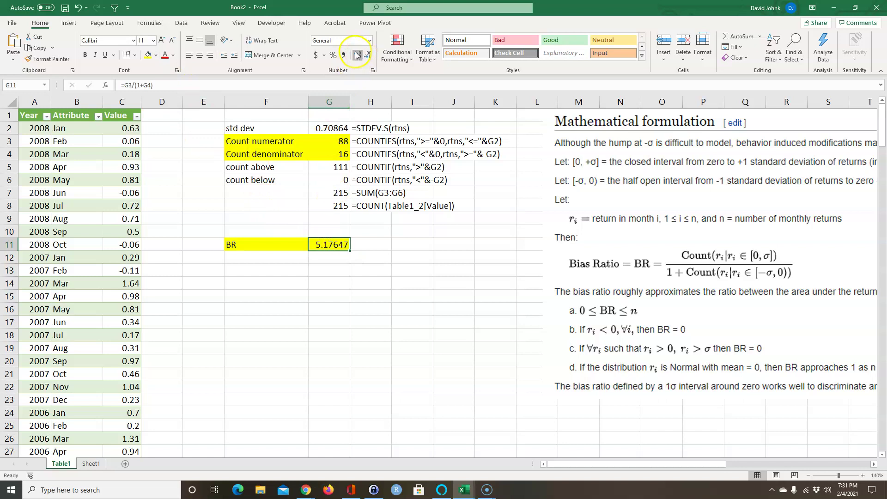
click(369, 57)
click(369, 57)
click(370, 57)
click(369, 57)
click(369, 57)
click(370, 57)
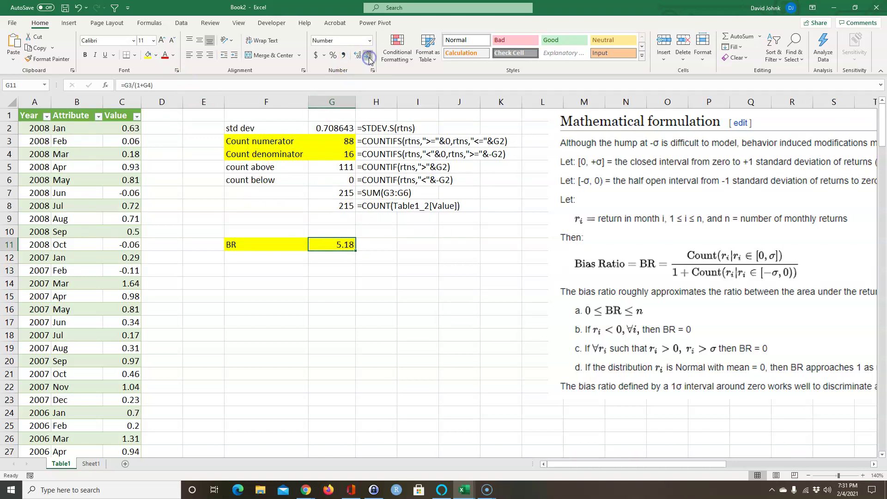
click(349, 293)
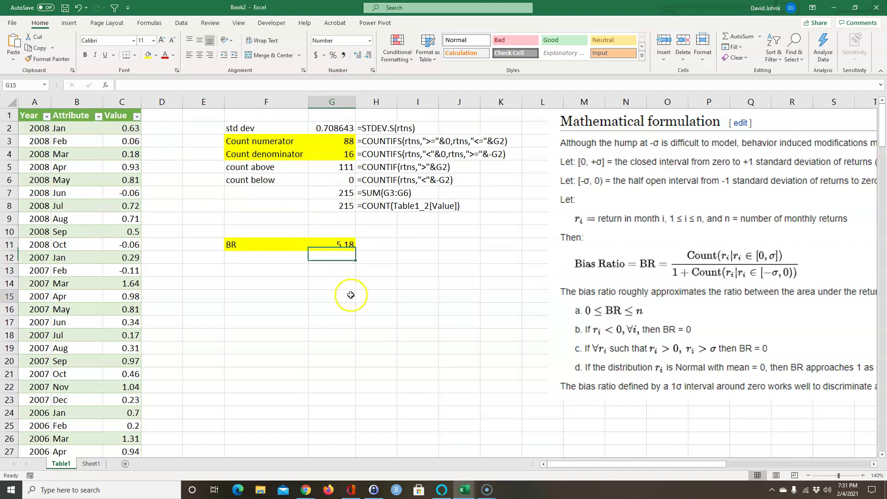
Copy the formula text cell H8 to H11 to show the formula behind the bias ratio
click(373, 203)
key(ctrl+c)
click(382, 243)
key(ctrl+v)
click(351, 307)
drag(233, 131, 368, 151)
drag(234, 245, 378, 245)
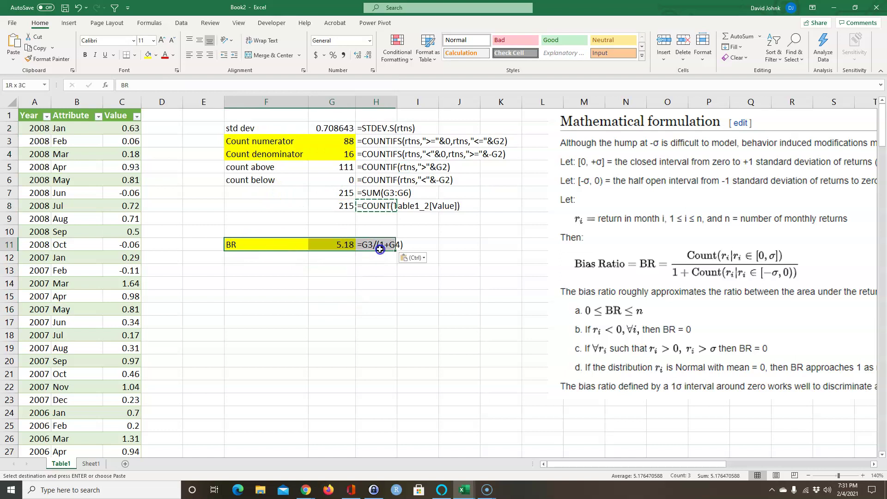
click(331, 295)
drag(119, 131, 121, 259)
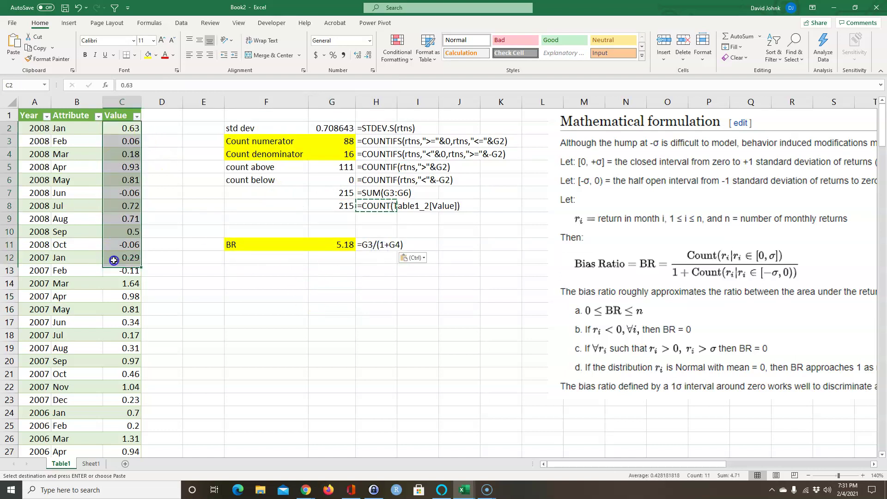
Reposition the Mathematical formulation picture beside the calculations so that it leaves the formula texts uncovered
click(267, 310)
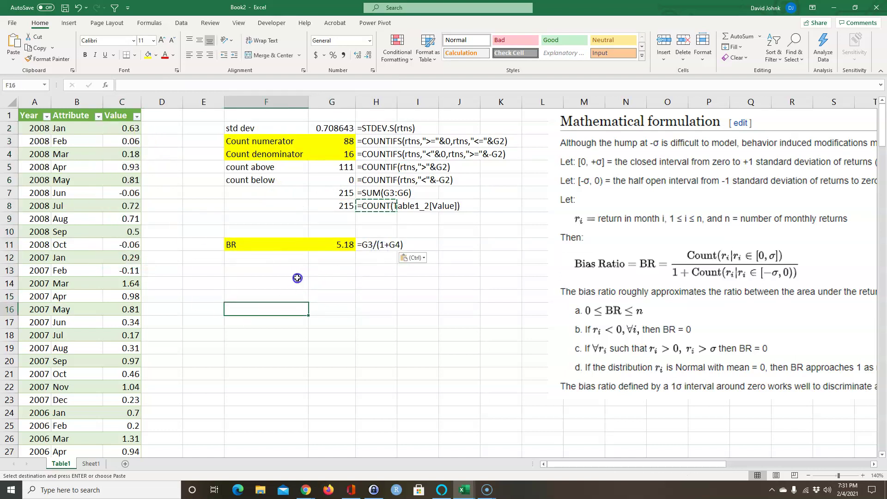
drag(643, 230, 479, 251)
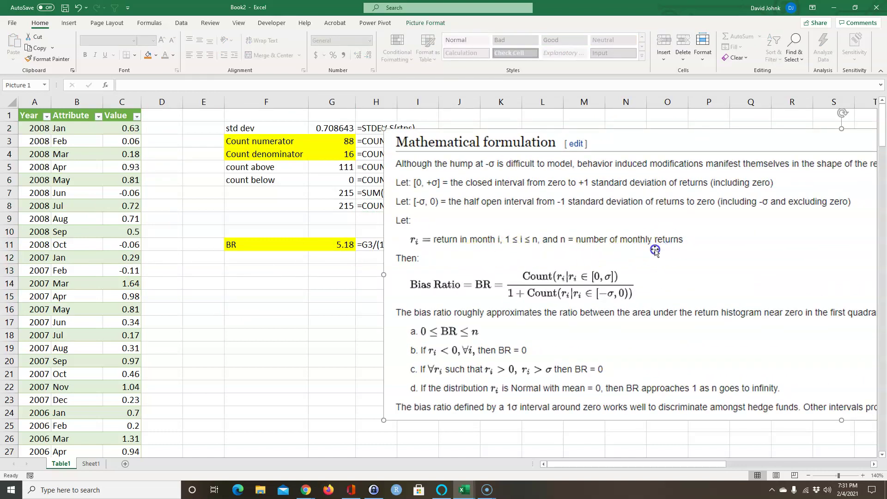
drag(402, 291, 553, 283)
drag(341, 243, 320, 243)
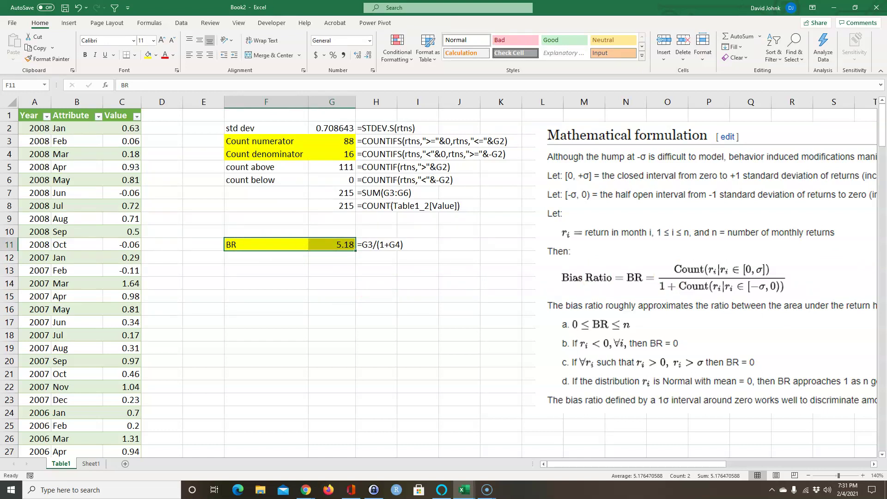
scroll(443, 283, down, 2)
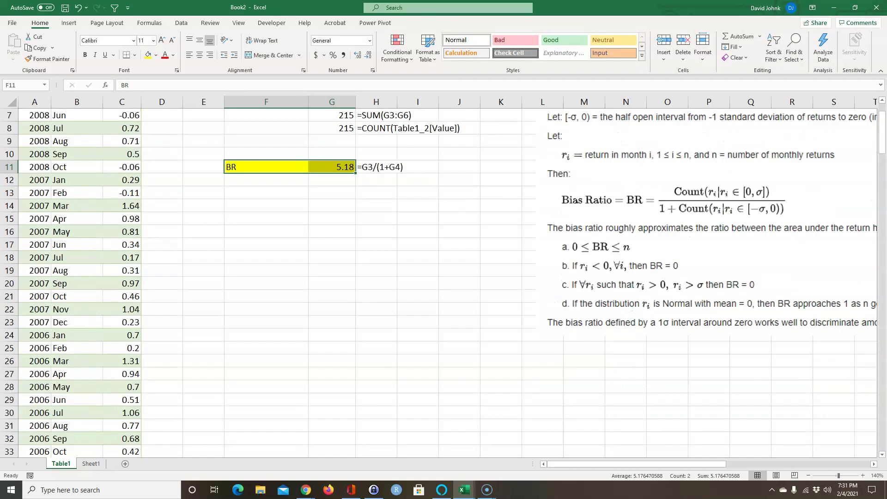
scroll(443, 284, up, 1)
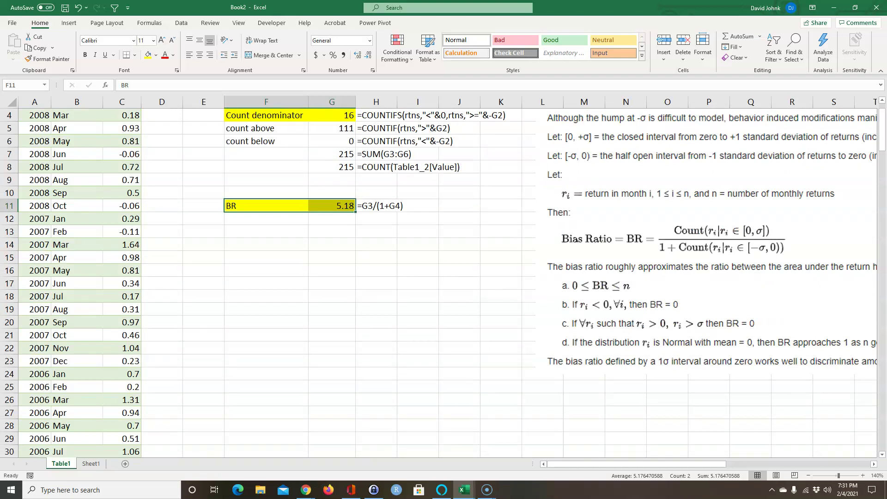
scroll(442, 283, down, 4)
scroll(442, 283, up, 5)
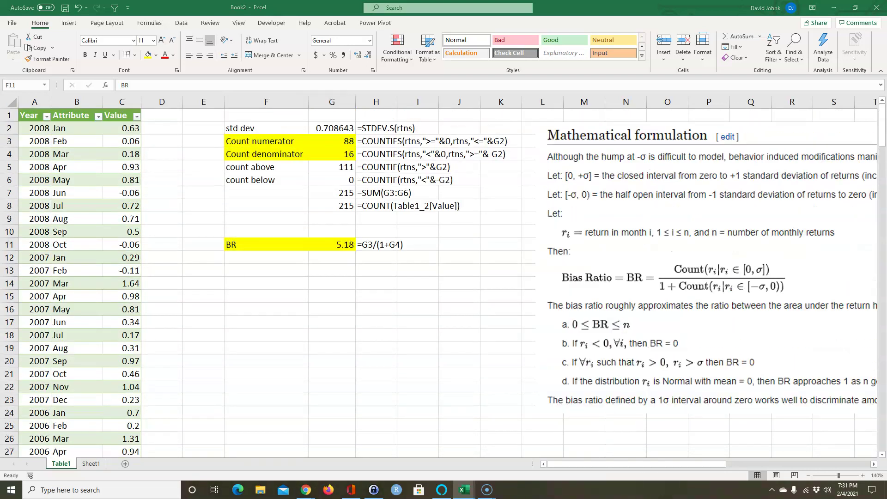
Paste the copied Riskdata picture with the bias ratio median and confidence interval chart at F13, below the BR row
click(706, 326)
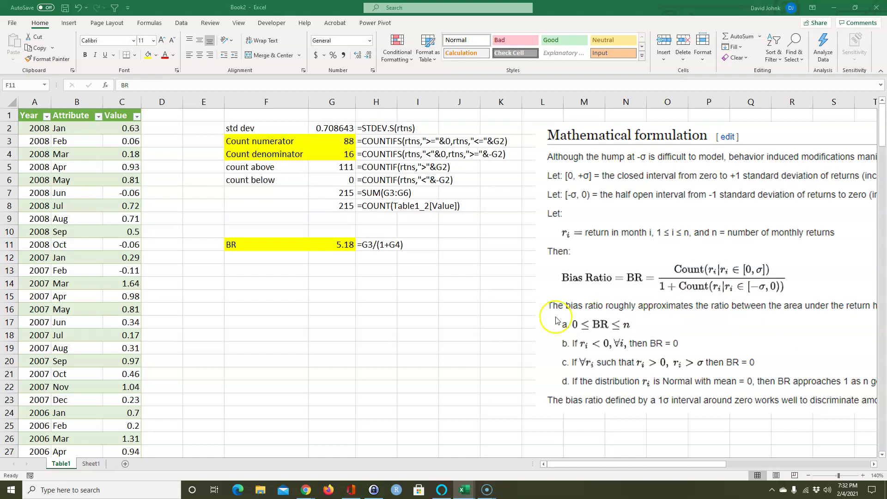
click(240, 269)
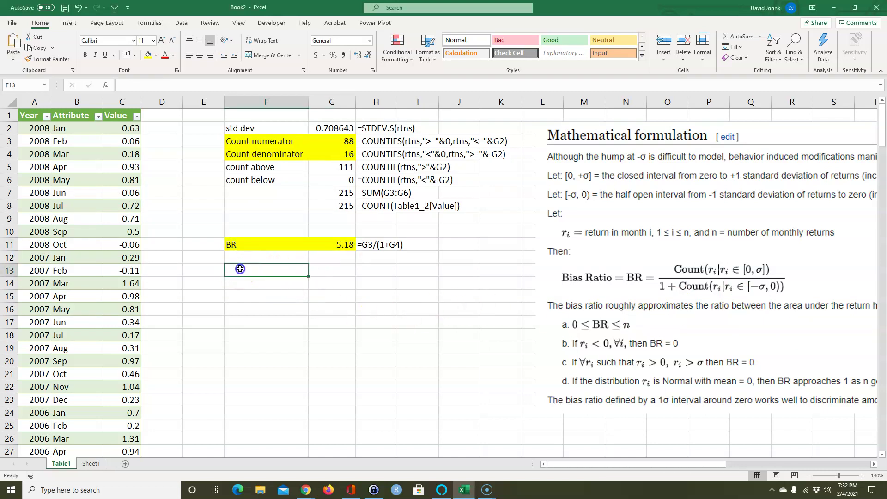
key(ctrl+v)
drag(224, 263, 234, 272)
scroll(324, 375, down, 2)
click(382, 371)
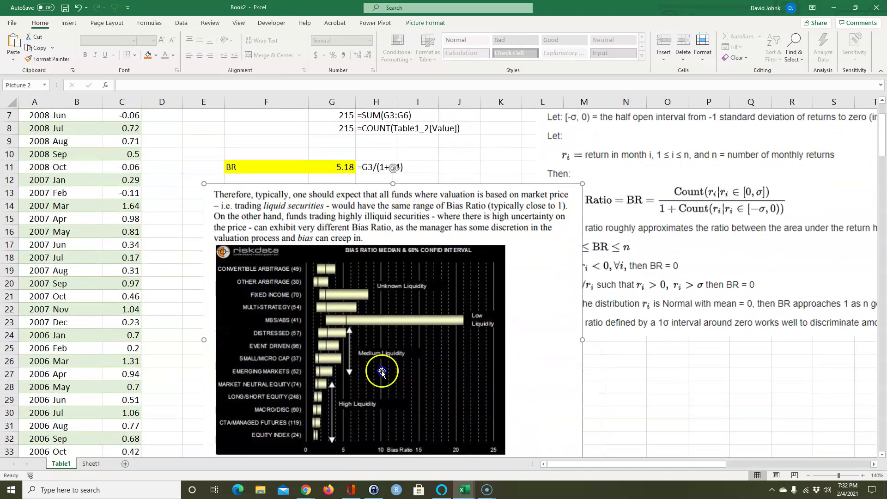
Compare the bias ratio in G11 with the strategy ranges in the median and confidence interval chart
scroll(511, 246, up, 1)
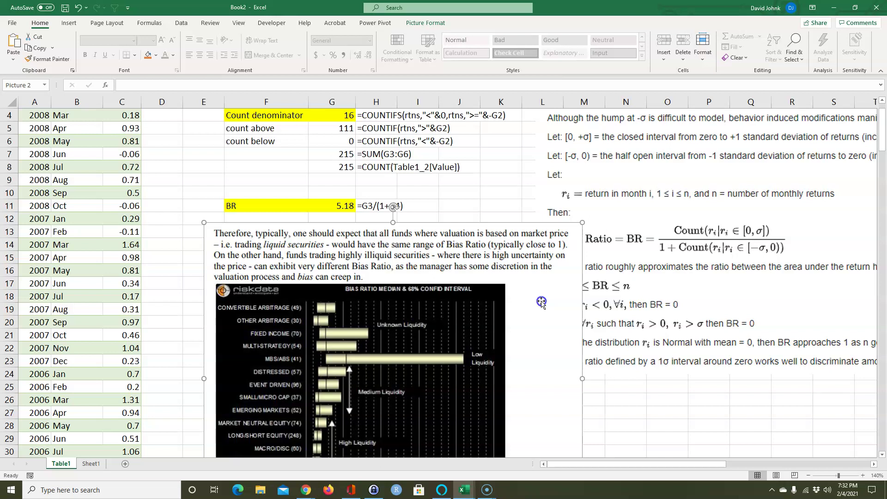
scroll(542, 303, down, 3)
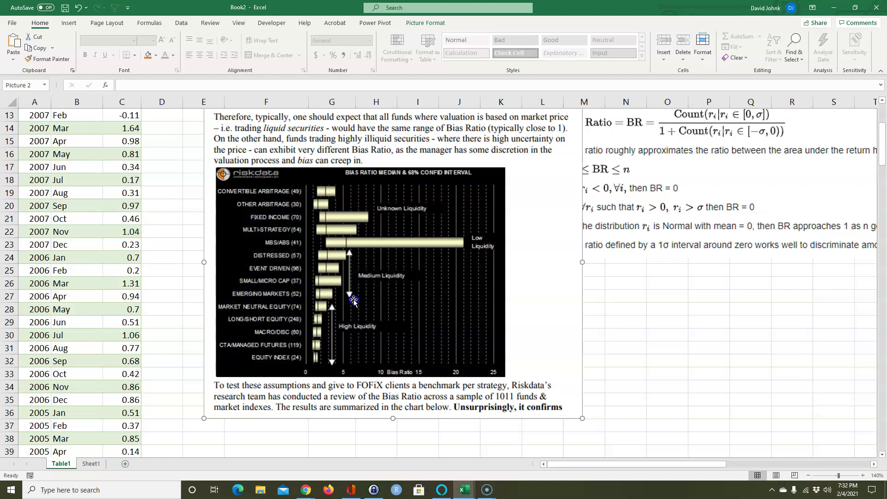
scroll(351, 307, up, 1)
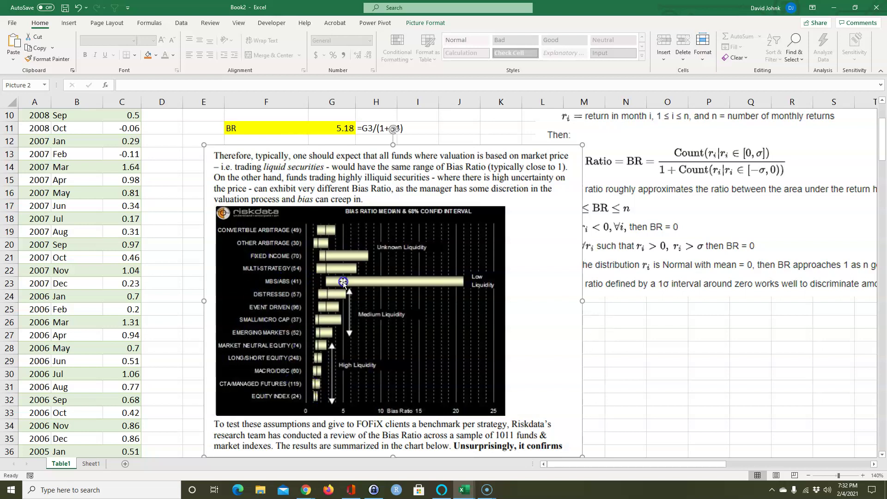
scroll(343, 282, up, 2)
click(340, 210)
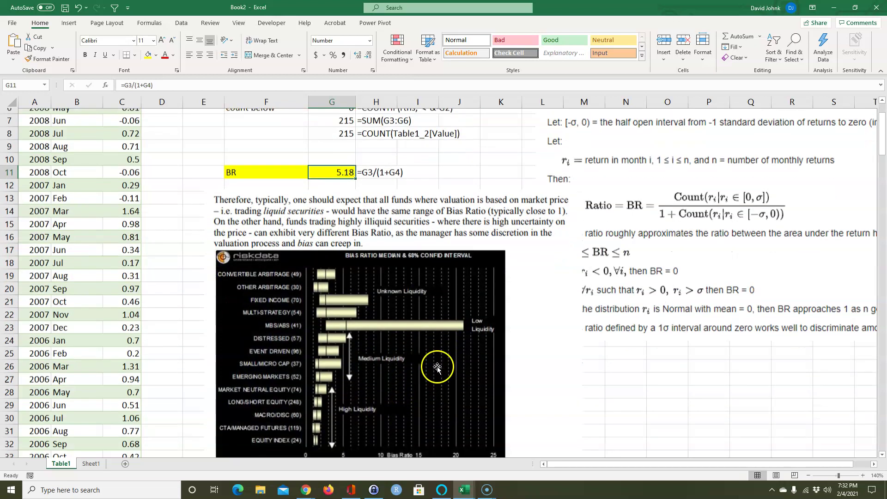
Move the Mathematical formulation picture over to column N so that the pasted chart picture no longer overlaps it
scroll(441, 323, down, 1)
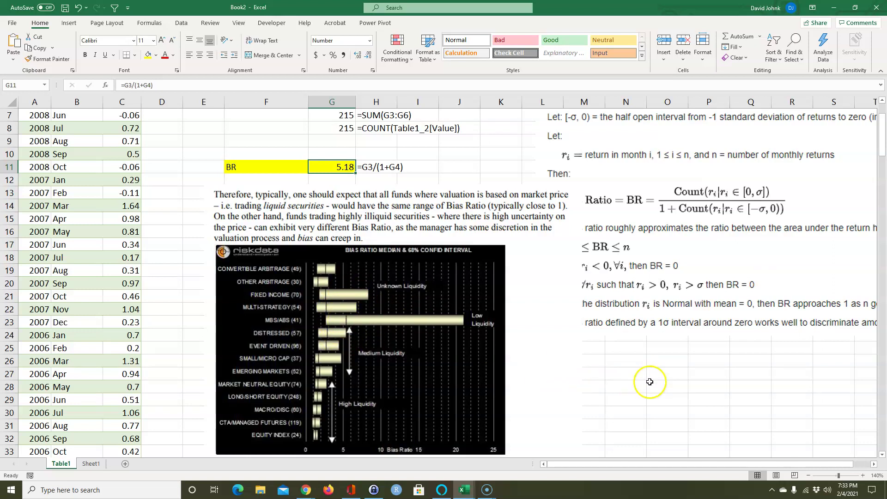
scroll(649, 383, up, 1)
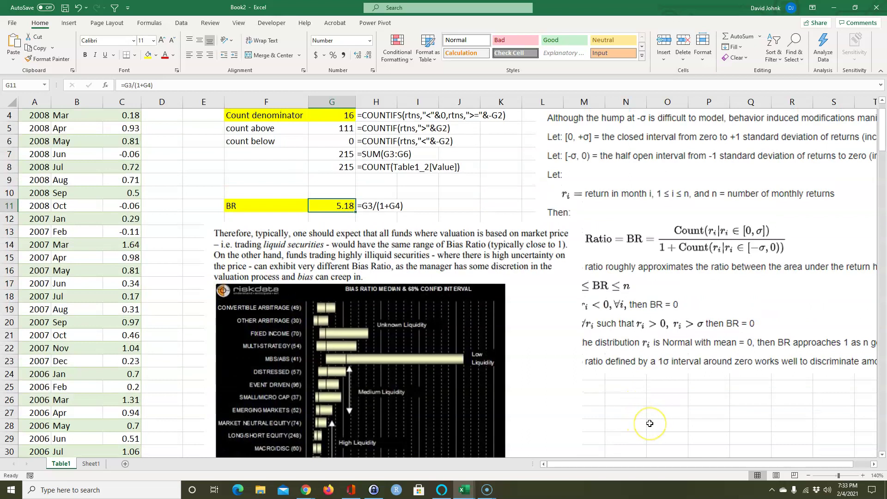
drag(670, 300, 748, 289)
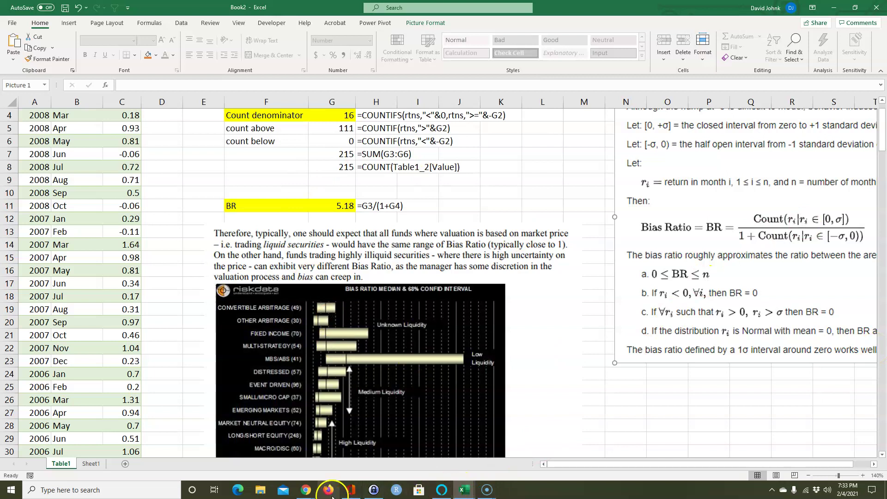
Switch to the Madoff returns paper in Chrome and review its text on volatility and growth, its abstract and its introduction
click(306, 490)
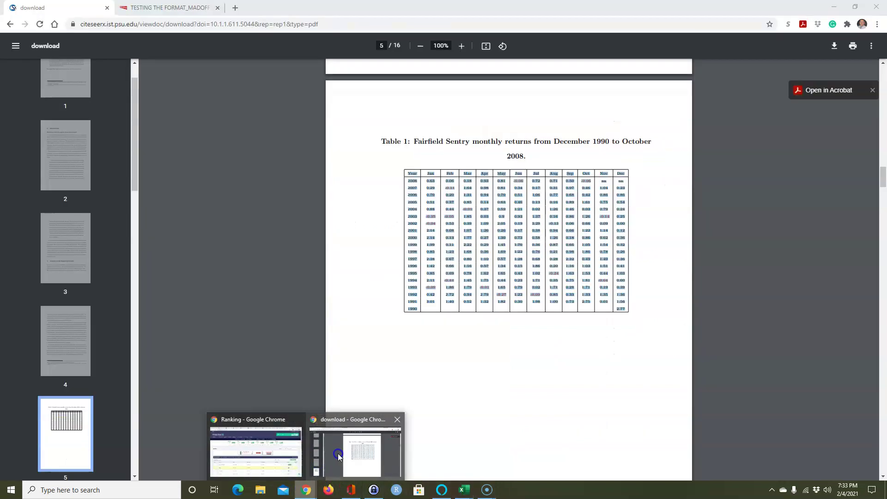
click(341, 454)
scroll(411, 310, up, 5)
scroll(416, 302, up, 4)
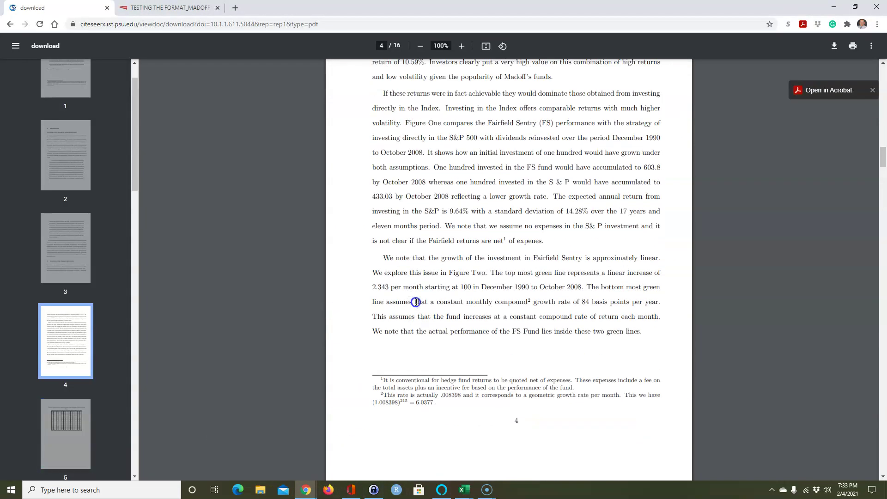
scroll(407, 317, up, 2)
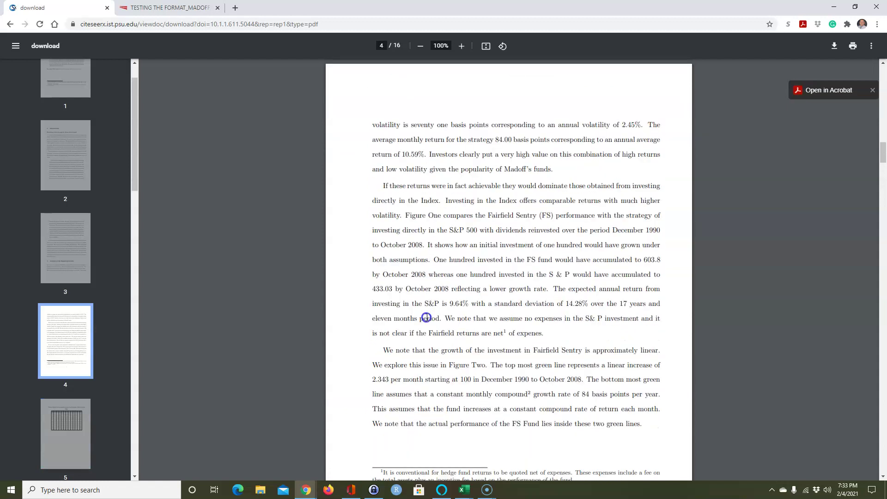
scroll(462, 301, down, 2)
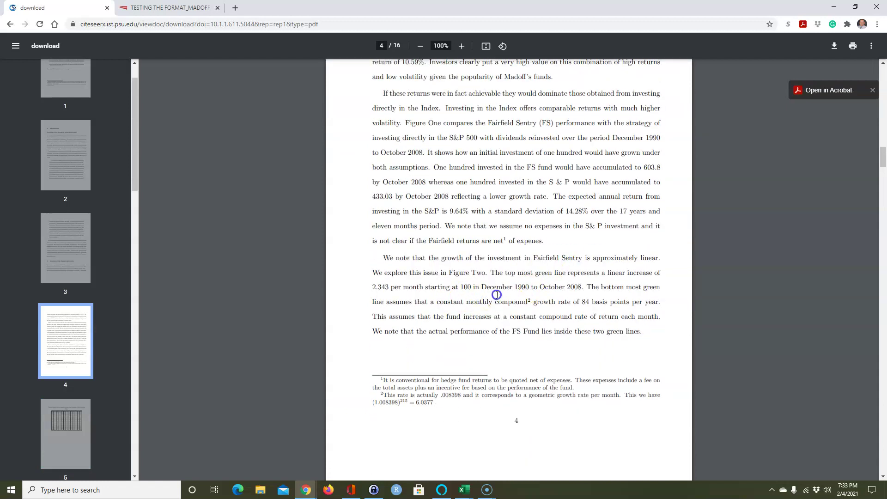
scroll(476, 298, up, 2)
scroll(476, 317, up, 1)
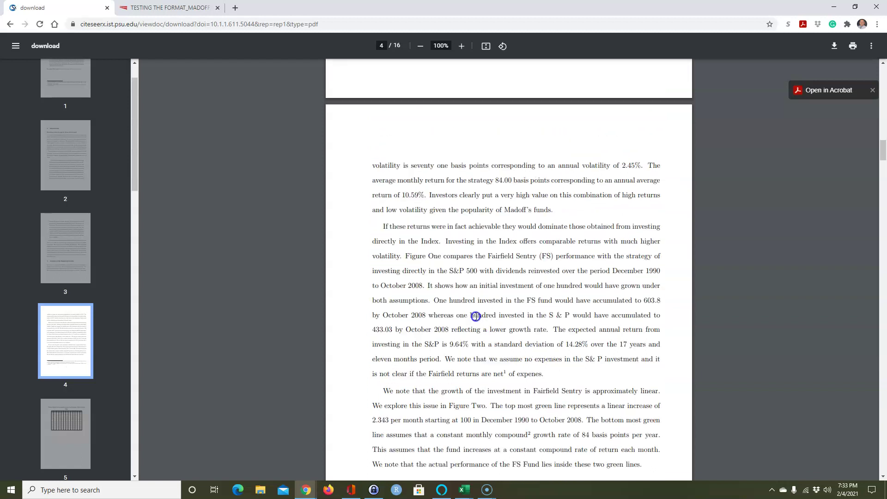
scroll(496, 306, up, 20)
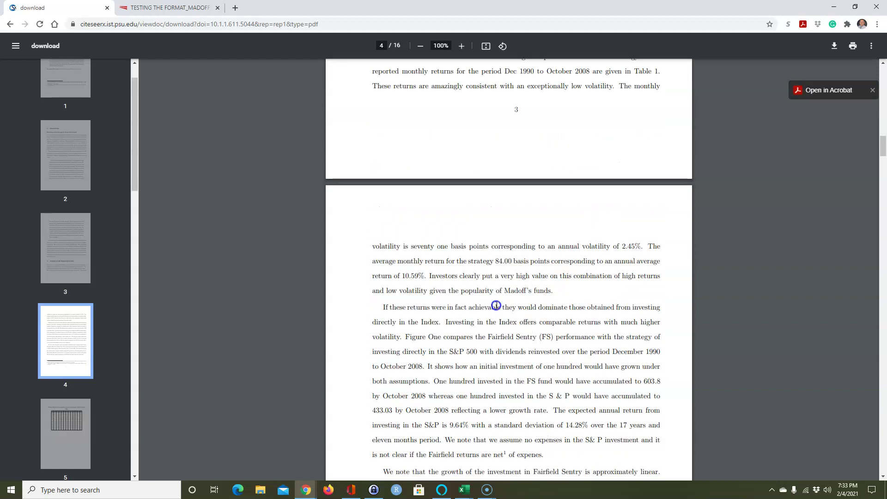
scroll(496, 306, up, 4)
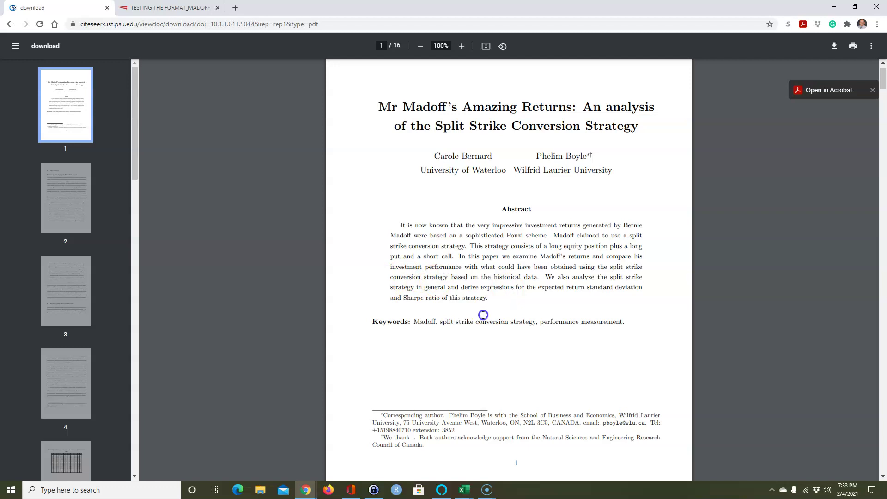
scroll(515, 298, down, 6)
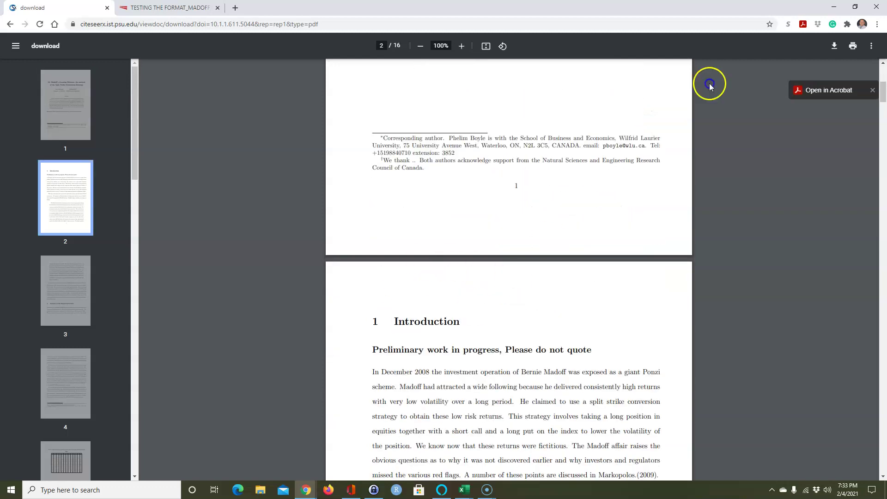
Return to the Book2 workbook in Excel and move the bias ratio median chart picture directly beneath the Mathematical formulation picture
click(466, 490)
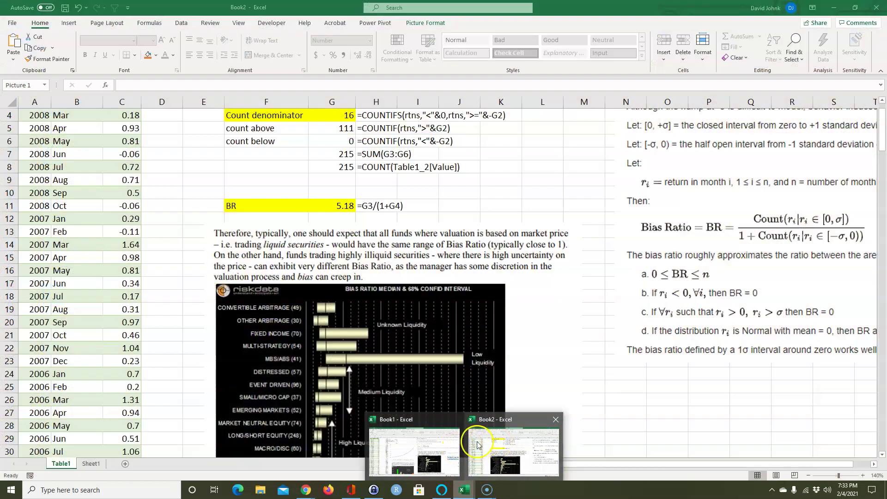
mouse_move(436, 446)
click(495, 432)
drag(427, 278, 429, 299)
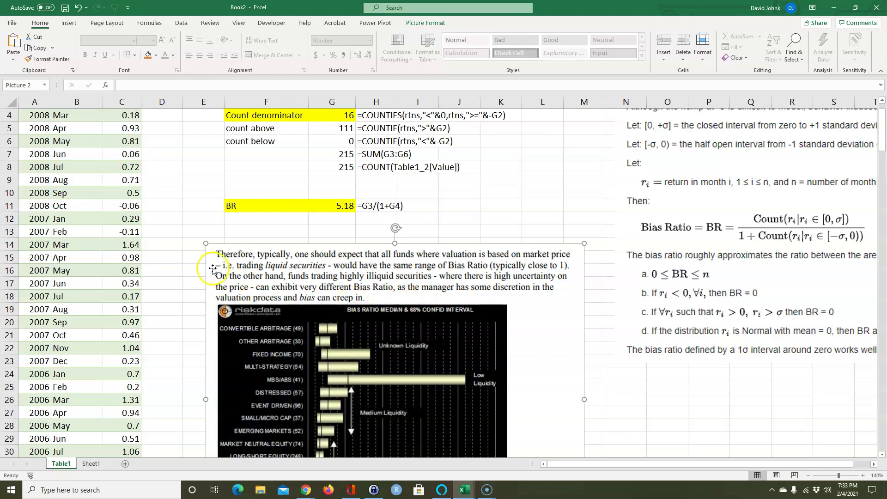
drag(218, 256, 620, 382)
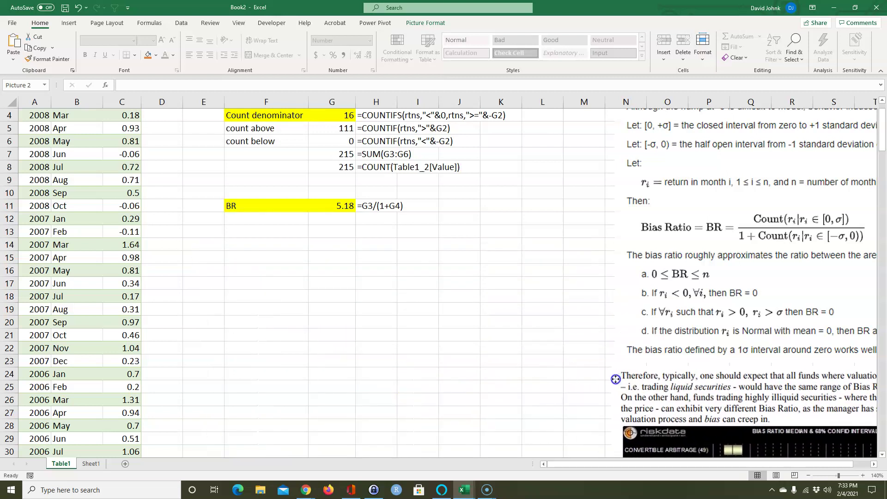
Inspect the bias ratio in G11 together with the denominator, below and numerator counts it relates to
click(338, 208)
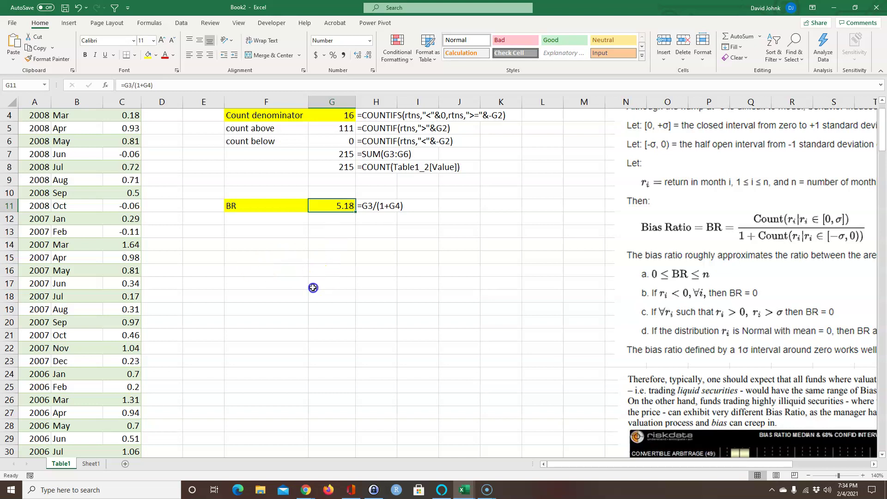
scroll(342, 231, up, 1)
click(348, 154)
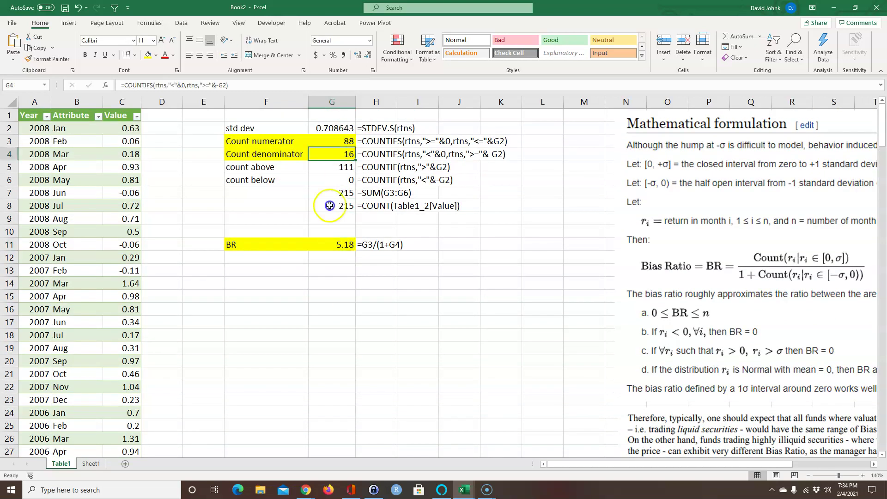
click(328, 178)
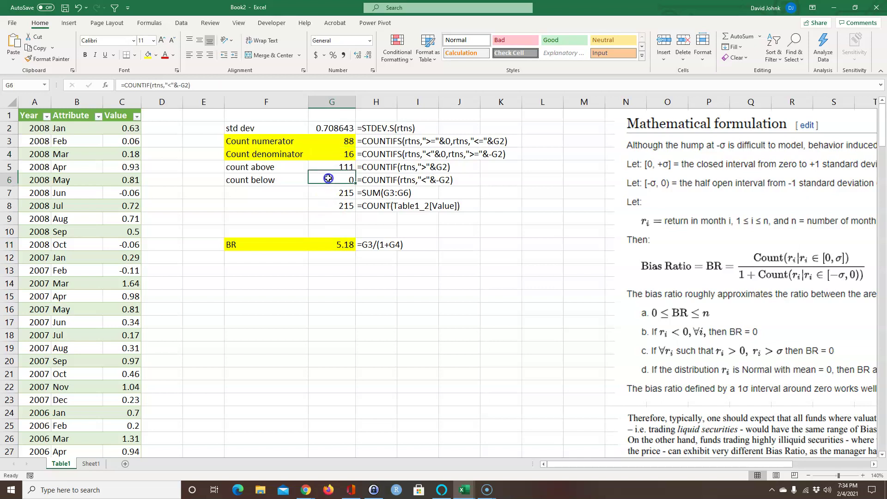
drag(276, 178, 319, 176)
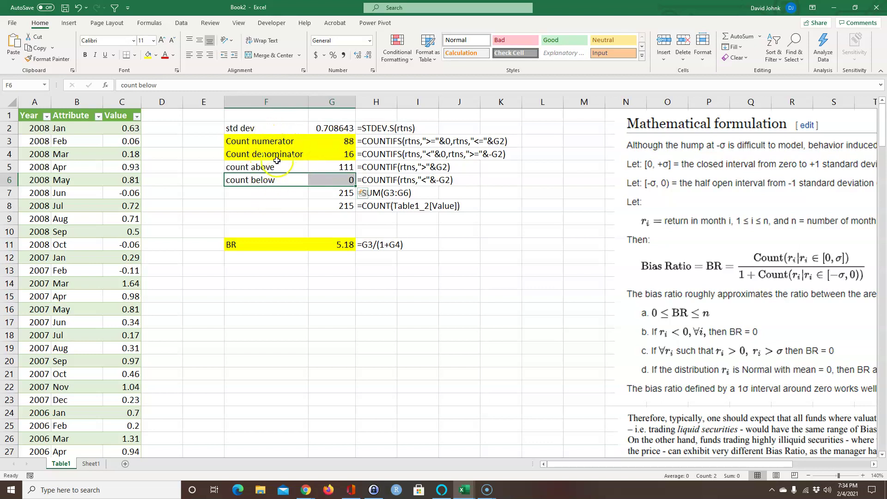
drag(267, 144, 331, 139)
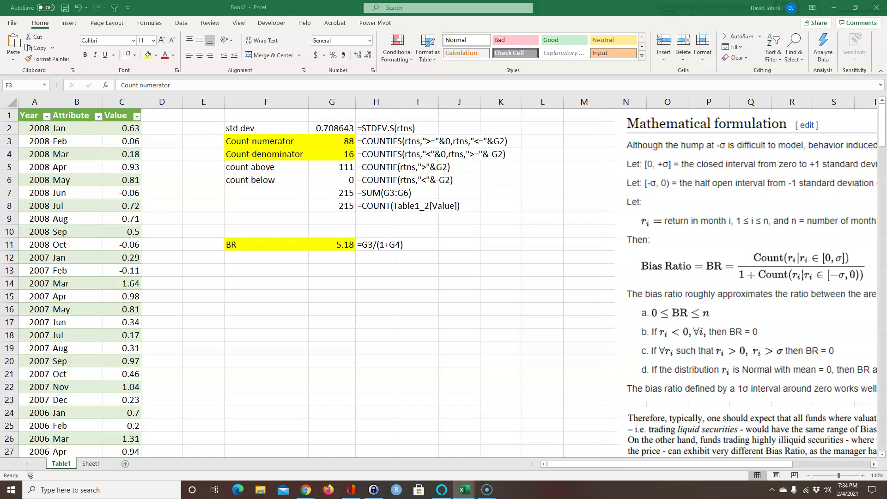
Paste the copied picture of the bias ratio probability chart at F13 and shift it slightly lower beneath the BR row
click(255, 270)
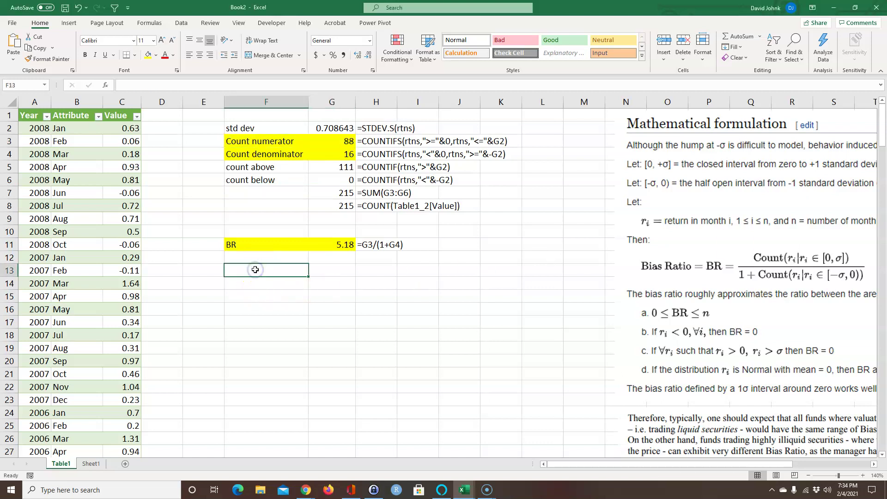
key(ctrl+v)
scroll(397, 358, down, 3)
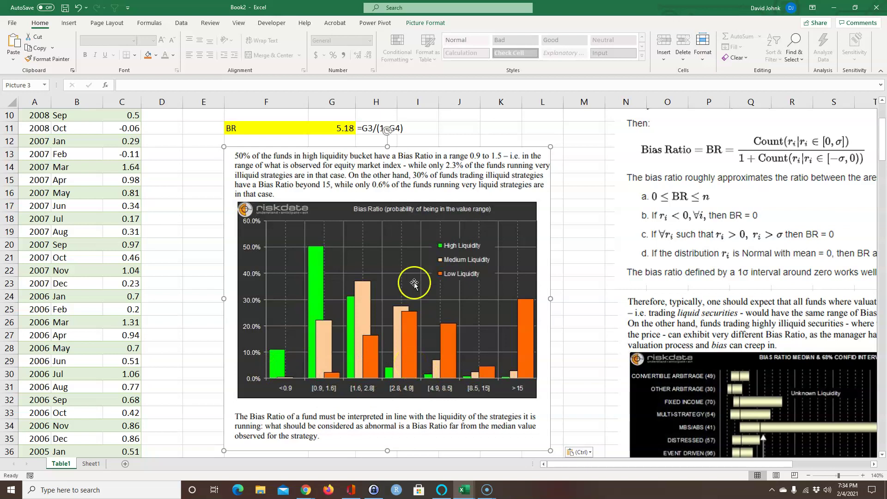
drag(462, 202, 451, 219)
scroll(589, 221, up, 3)
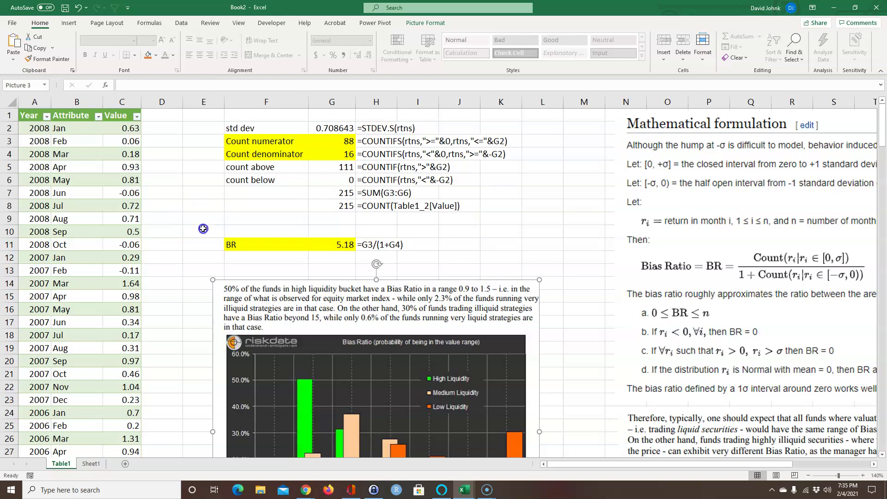
click(351, 491)
mouse_move(487, 490)
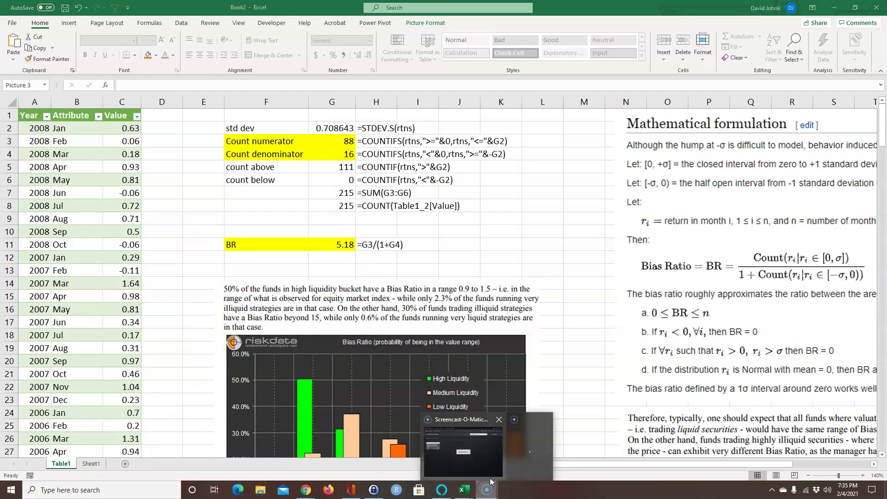
mouse_move(521, 453)
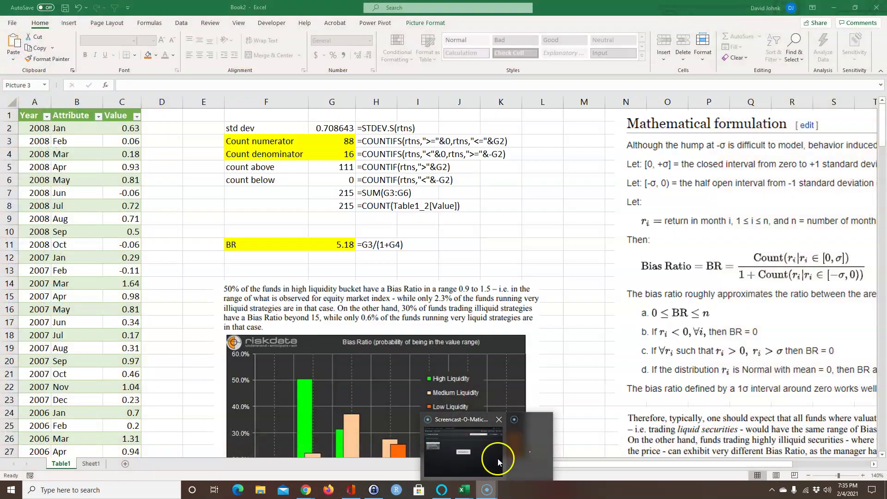